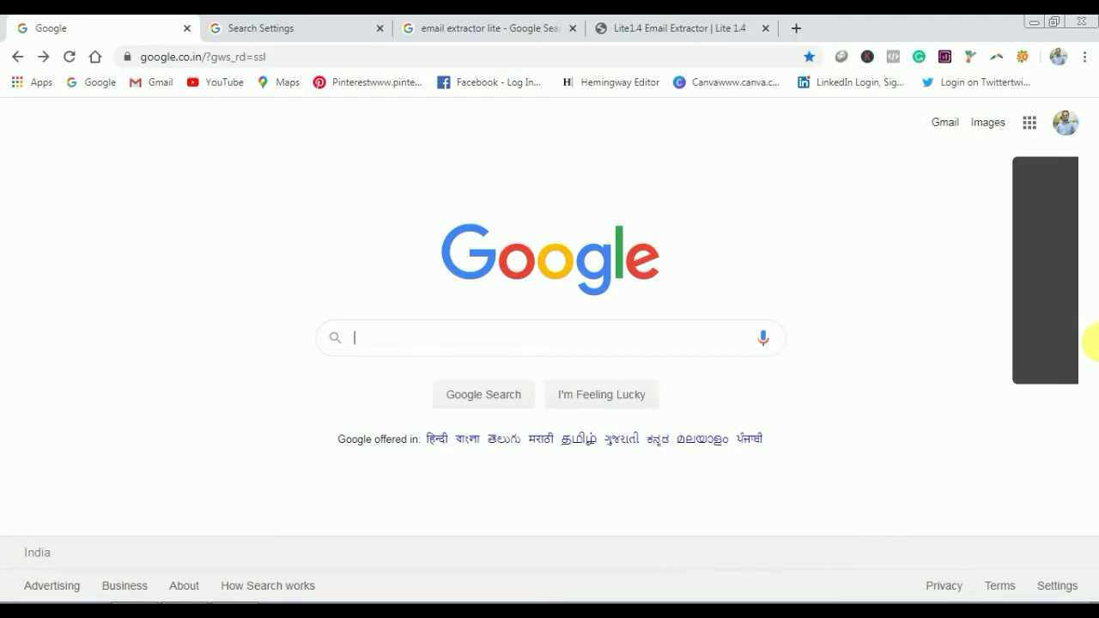
type("\"\"")
type("india healthinsurance")
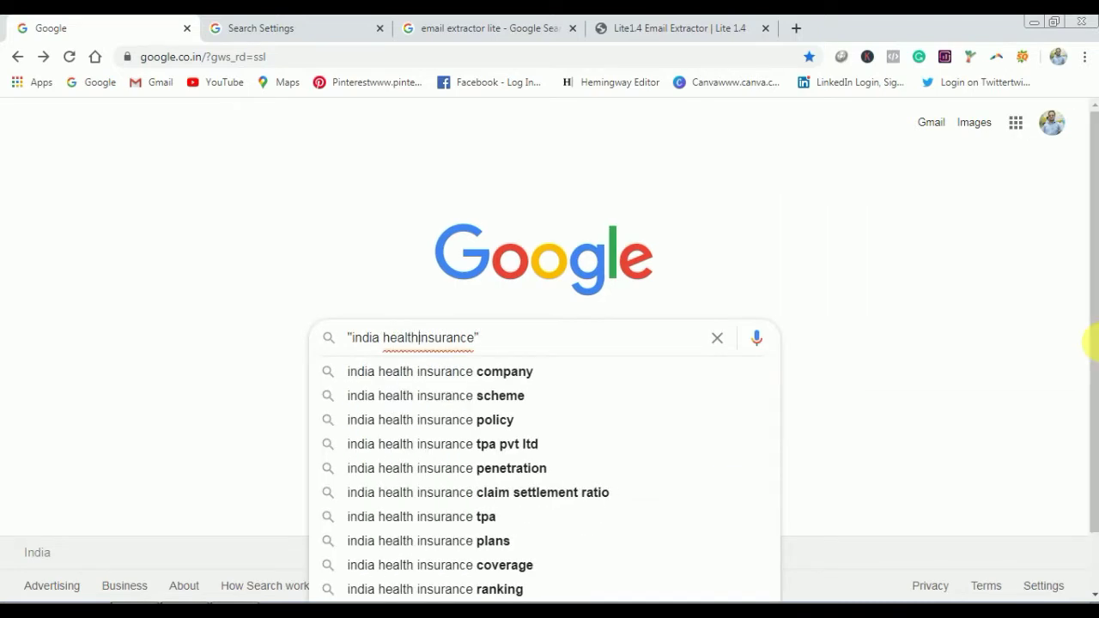
key("End")
type("@gmail.com")
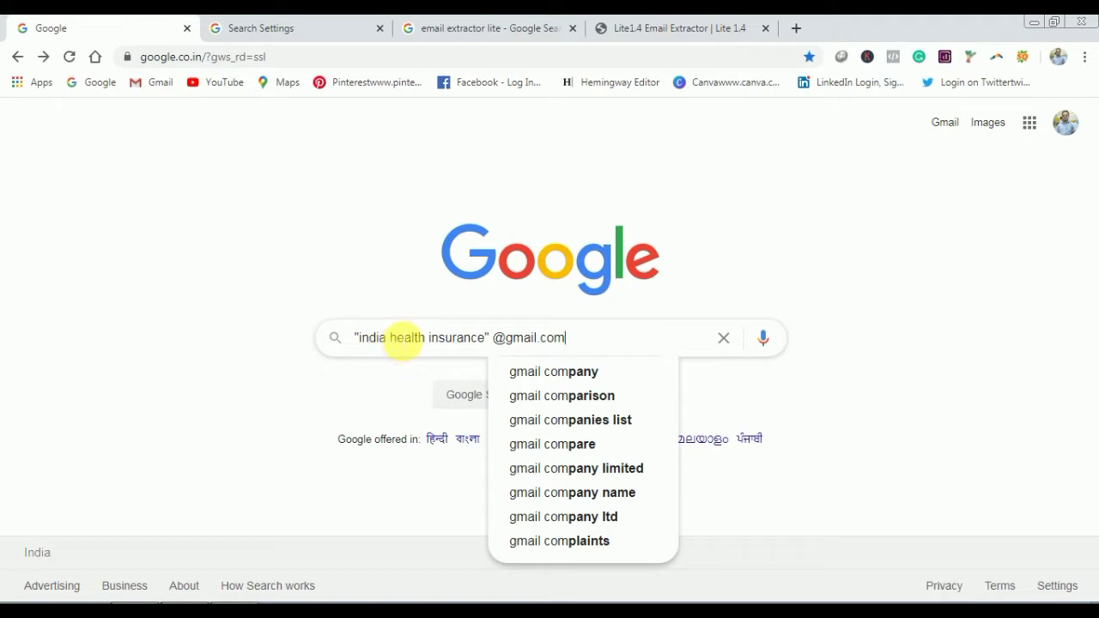
left_click_drag(392, 336, 488, 337)
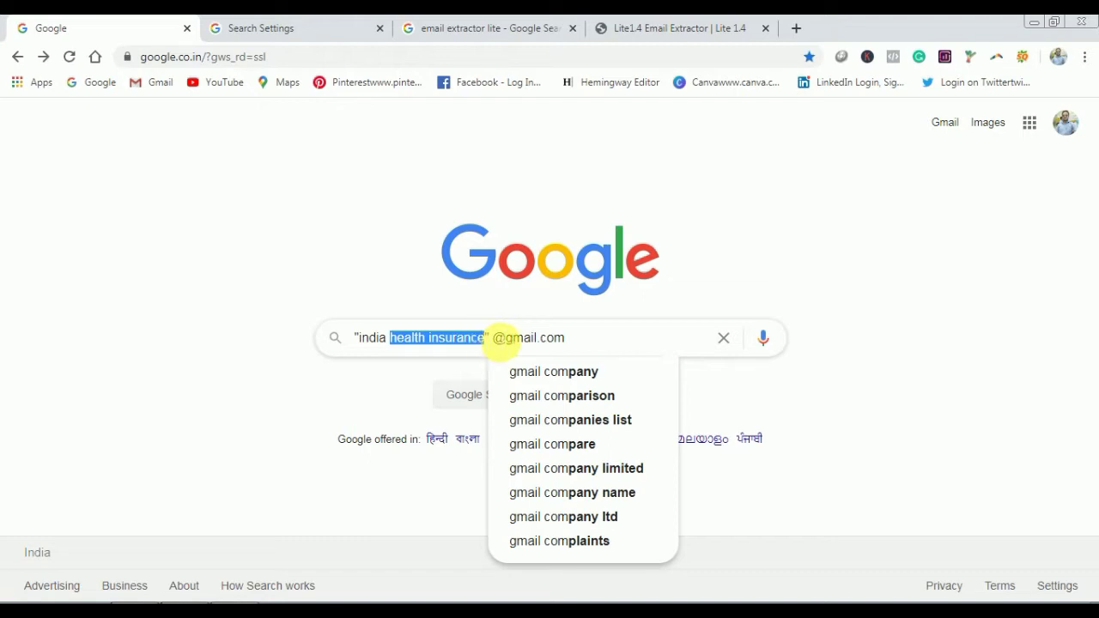
left_click_drag(493, 338, 564, 339)
left_click(582, 341)
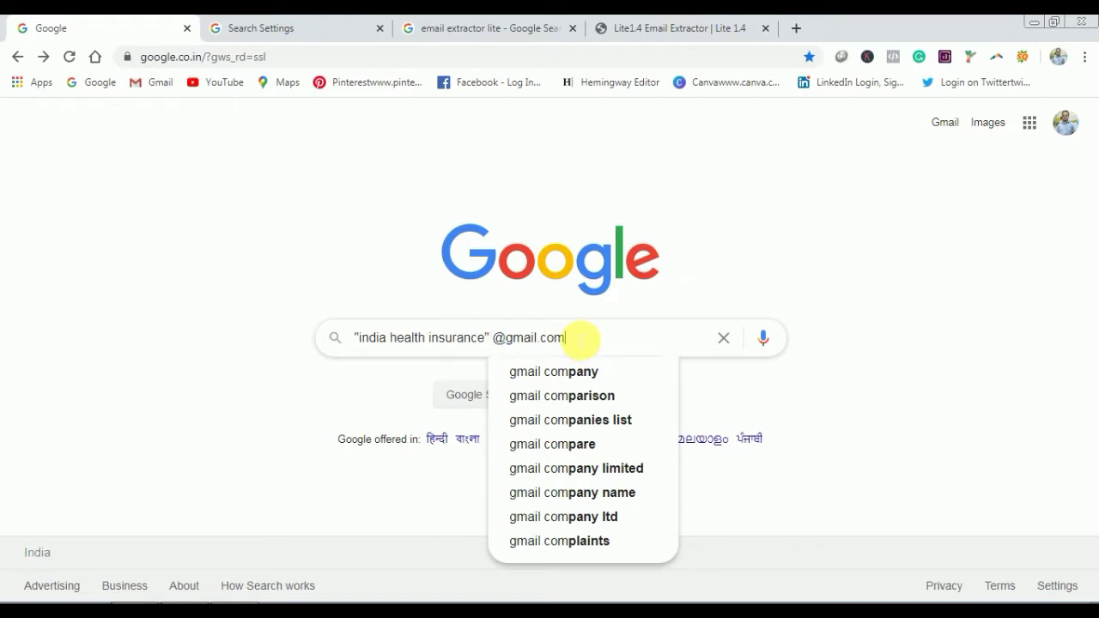
key("Return")
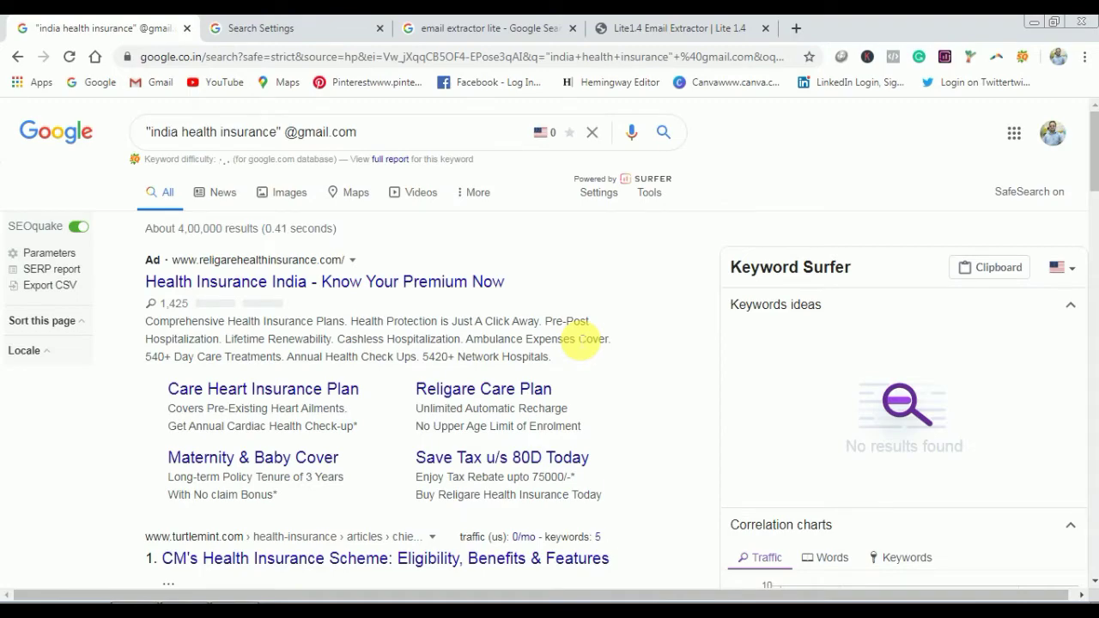
Look through the first page of search results for listings that contain Gmail addresses
scroll(641, 324, "down", 8)
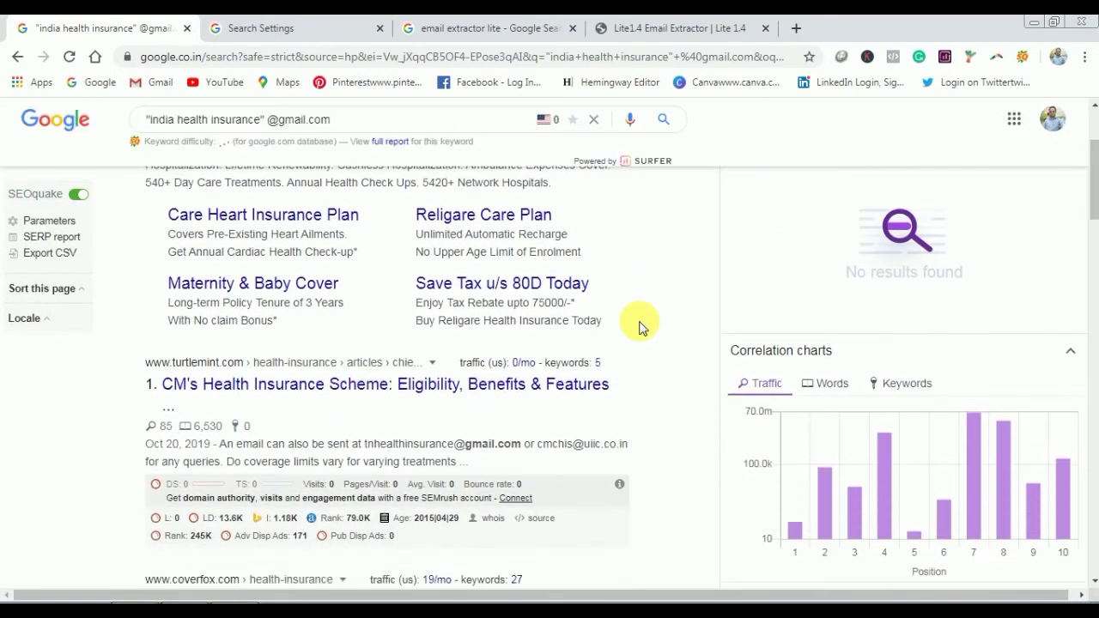
scroll(641, 324, "down", 20)
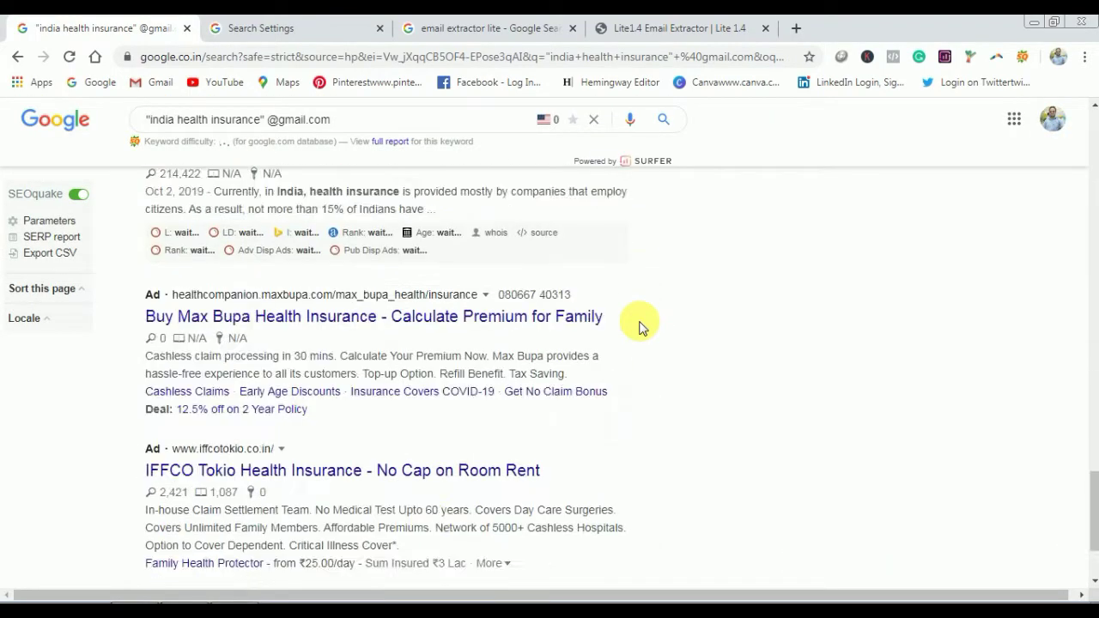
scroll(172, 223, "up", 2)
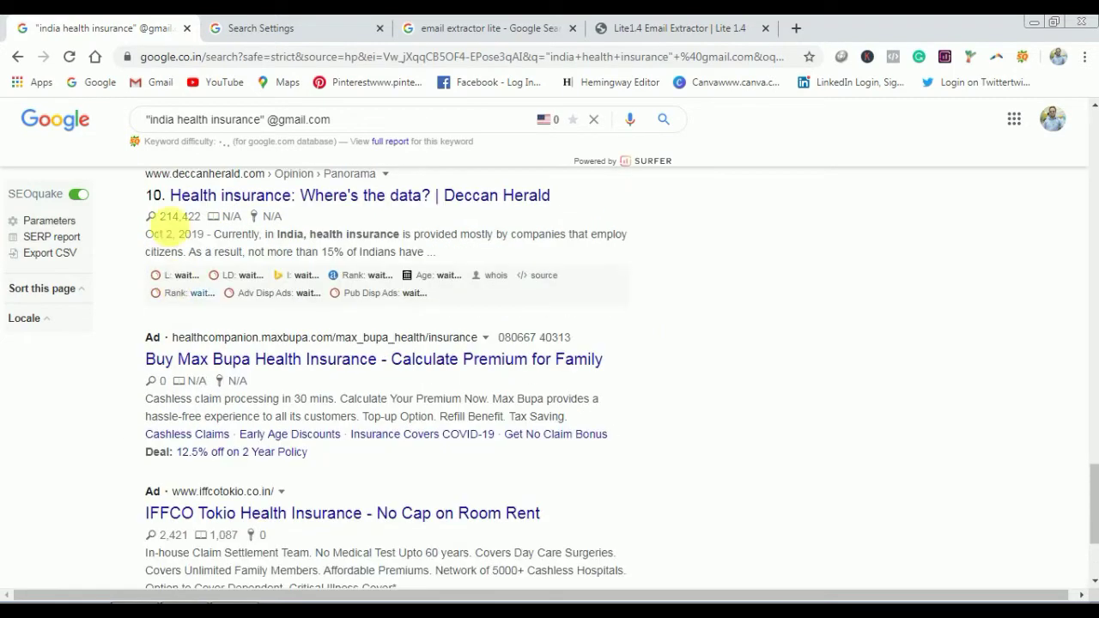
scroll(168, 228, "up", 4)
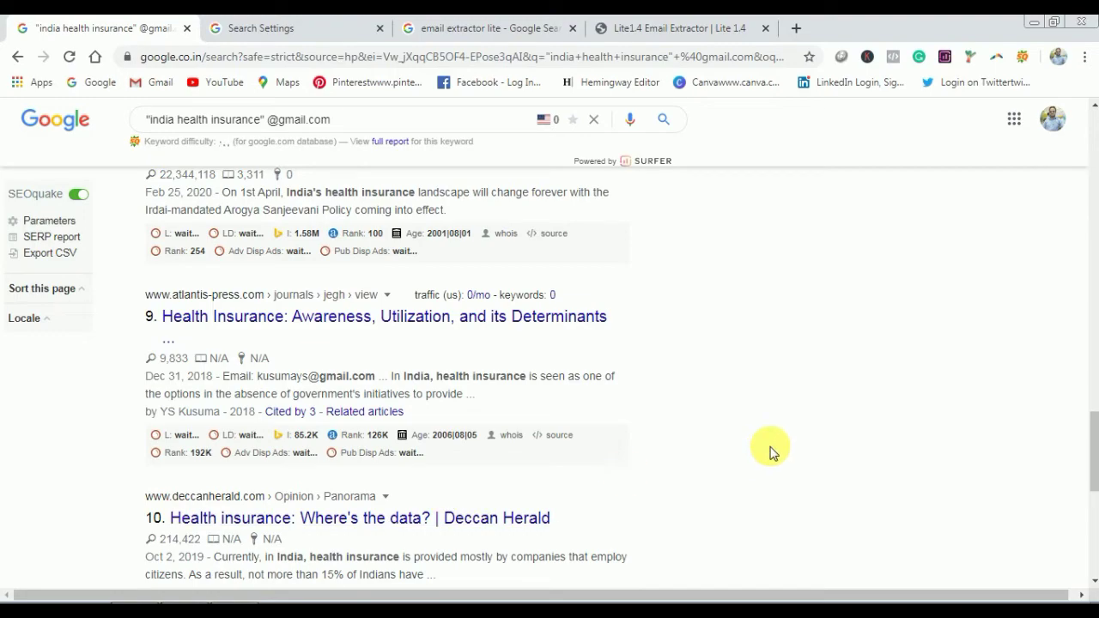
scroll(770, 450, "up", 15)
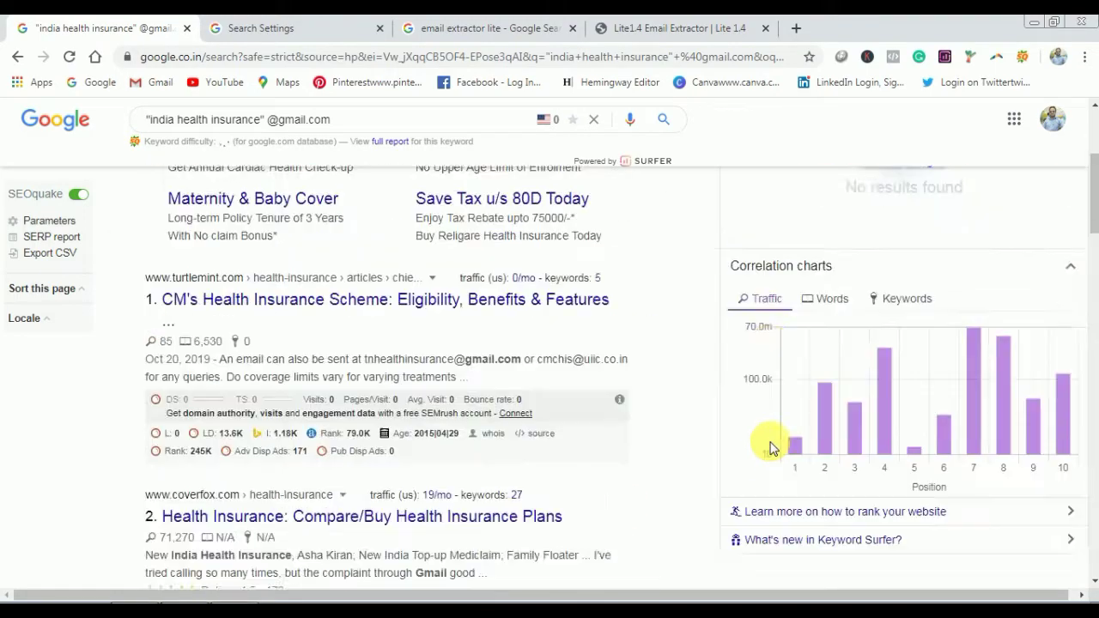
scroll(770, 448, "up", 3)
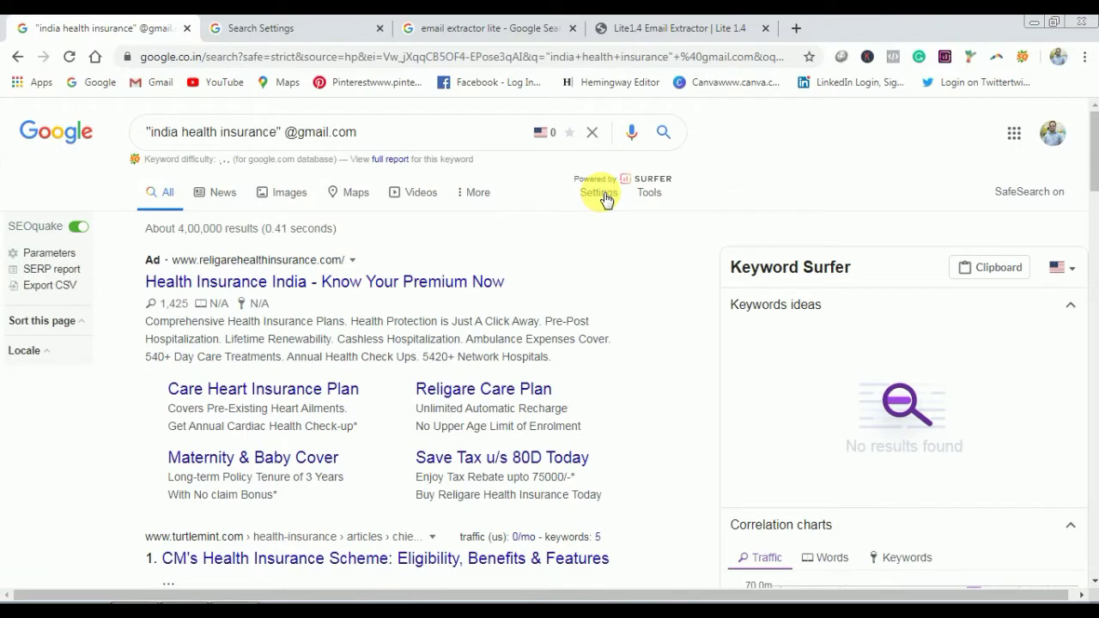
In Google's Search Settings, set the results per page to 100 and choose India as the region
left_click(318, 23)
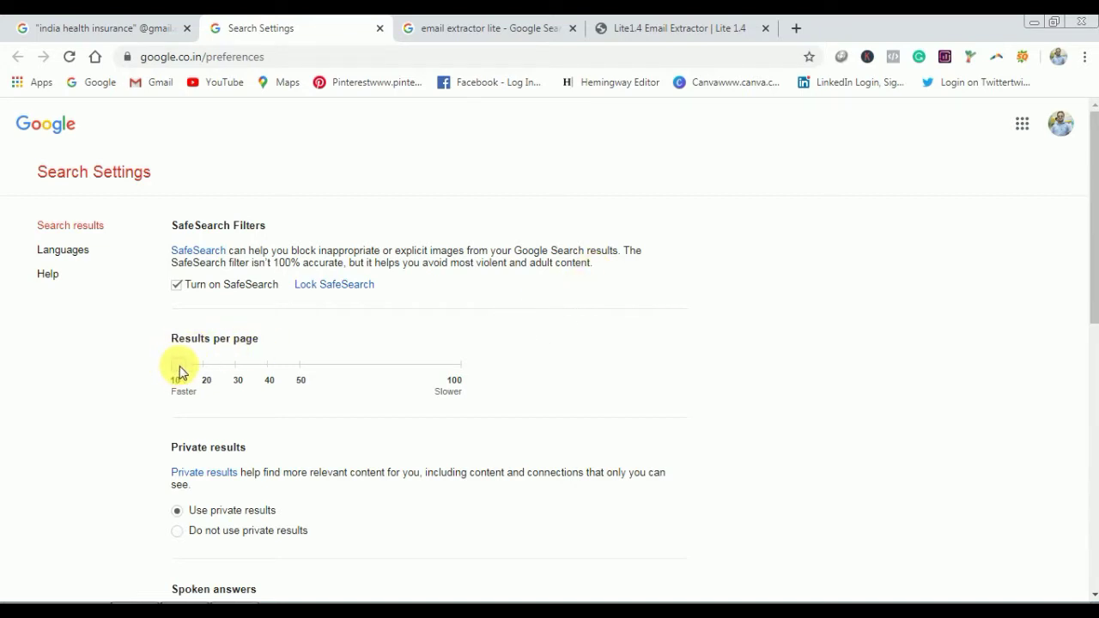
left_click_drag(180, 374, 455, 368)
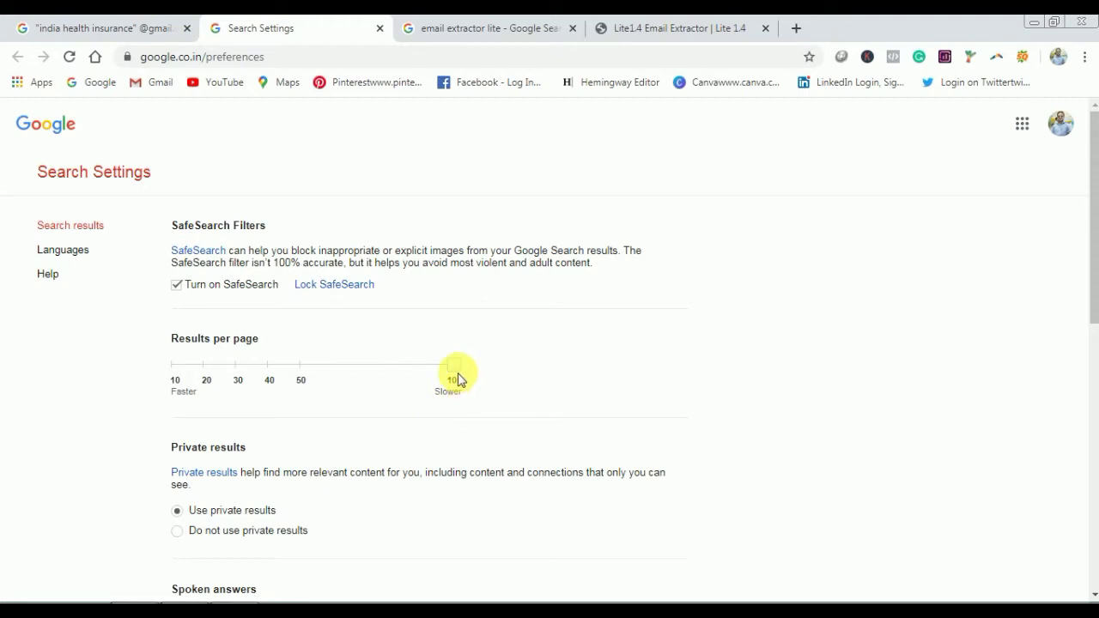
scroll(653, 336, "down", 7)
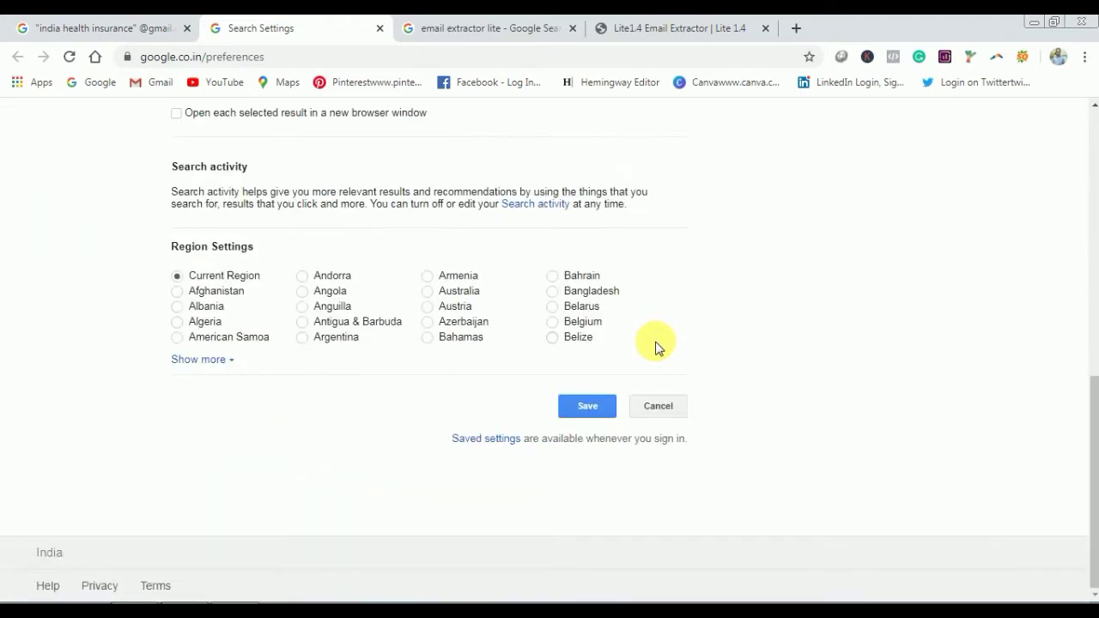
left_click(202, 361)
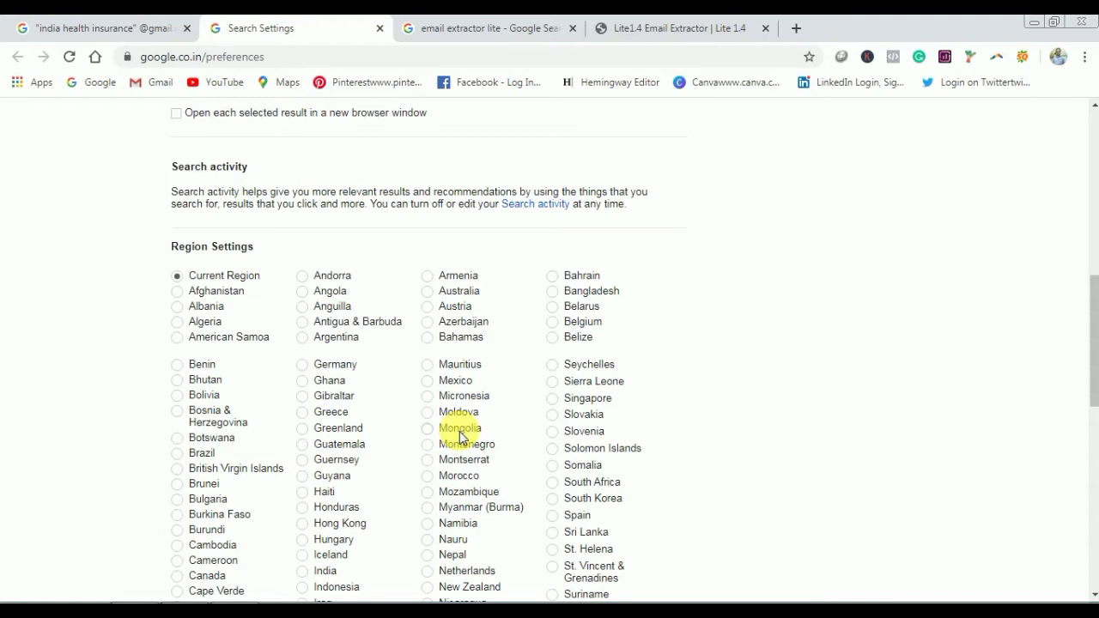
scroll(459, 436, "down", 8)
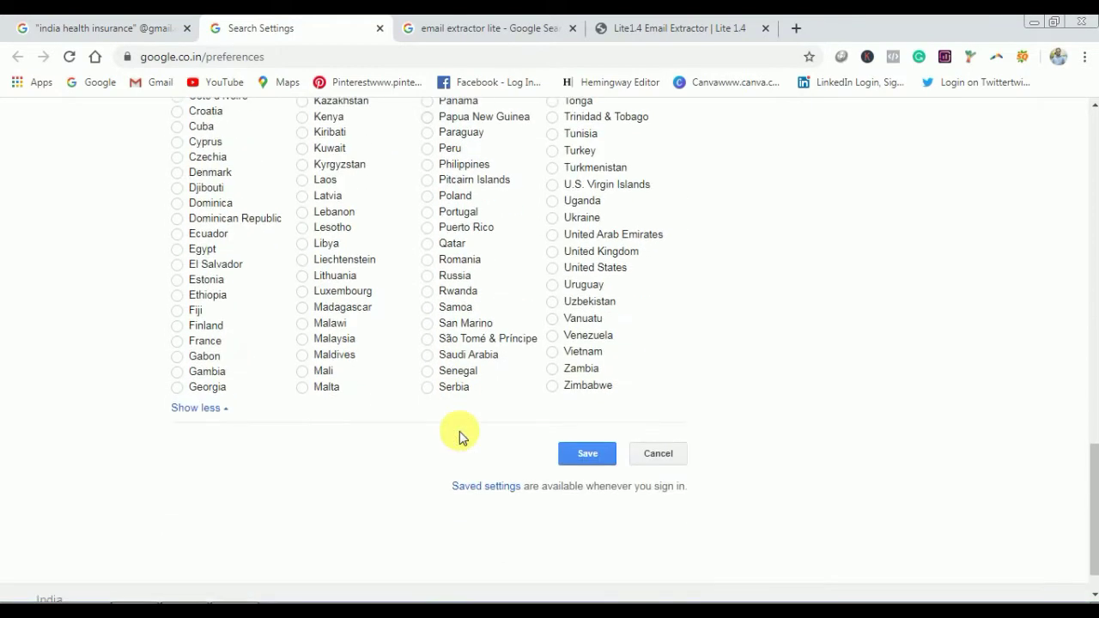
scroll(459, 436, "up", 4)
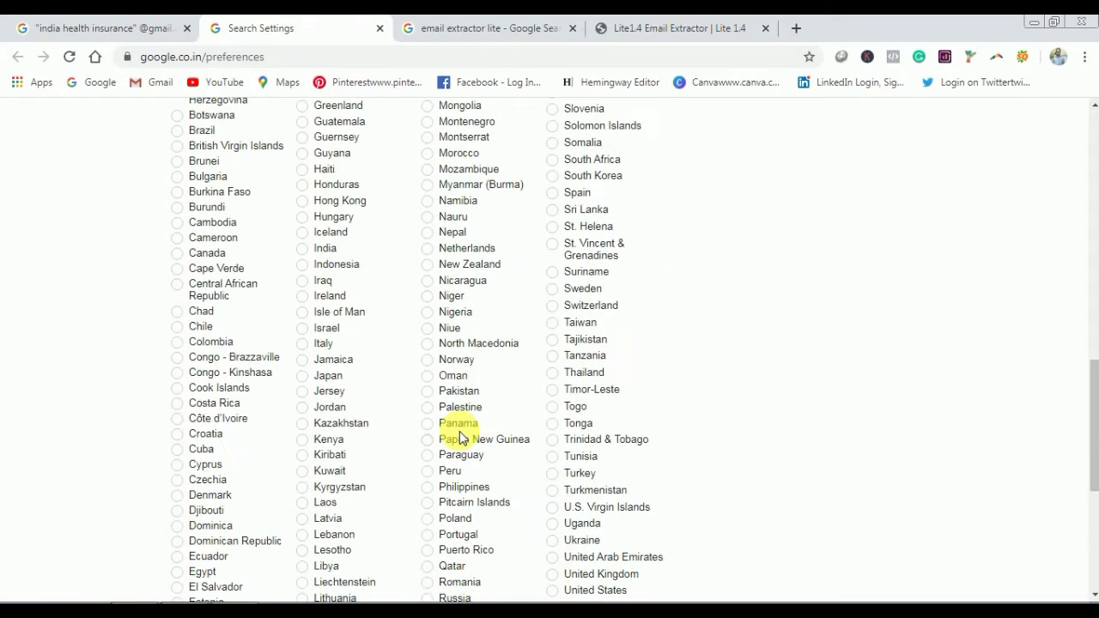
left_click(304, 249)
Save the search preferences, dismiss the confirmation and complete the "I'm not a robot" check
scroll(484, 369, "down", 3)
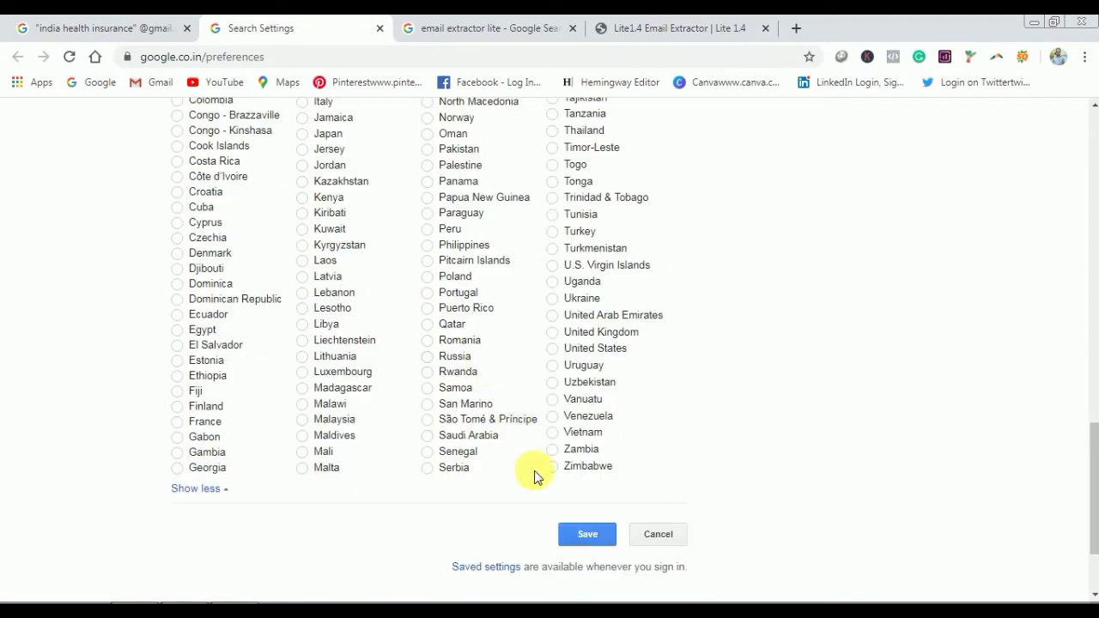
left_click(593, 536)
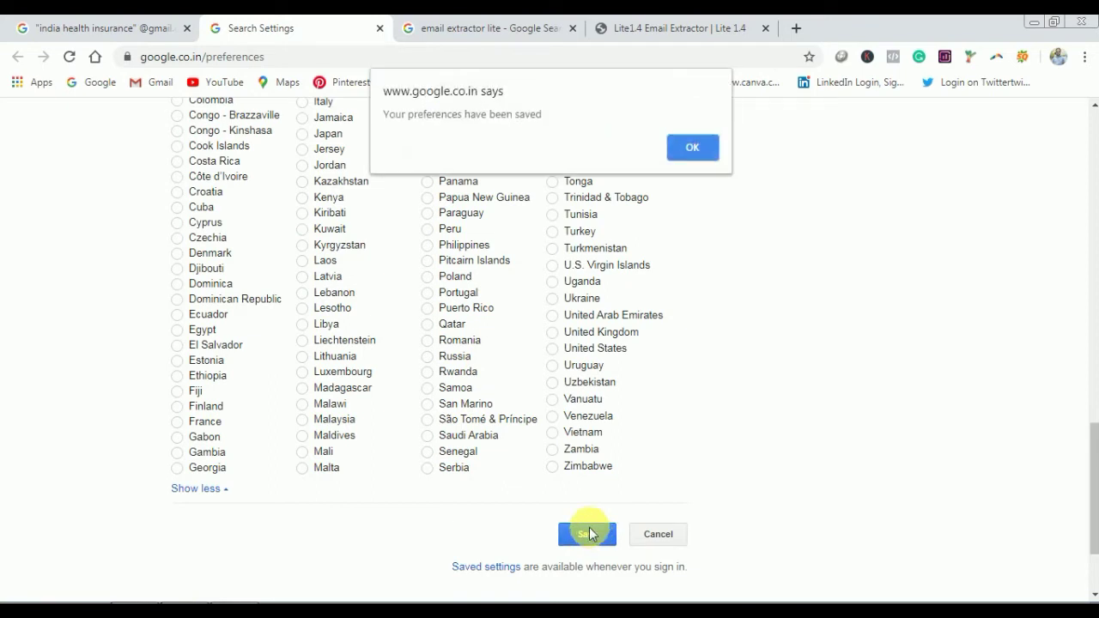
left_click(695, 148)
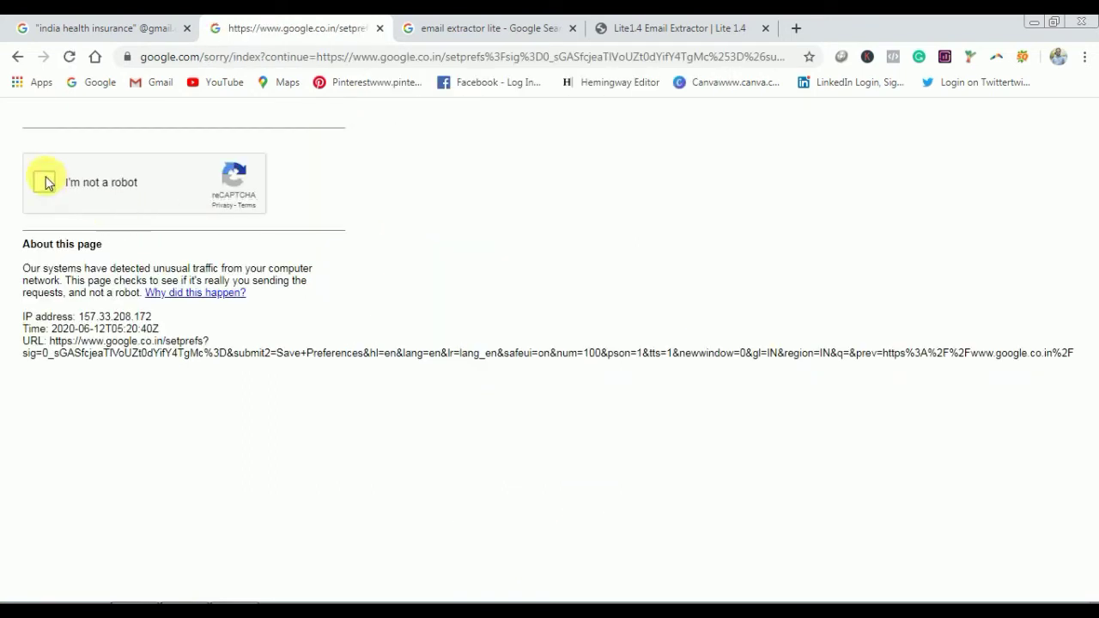
left_click(46, 180)
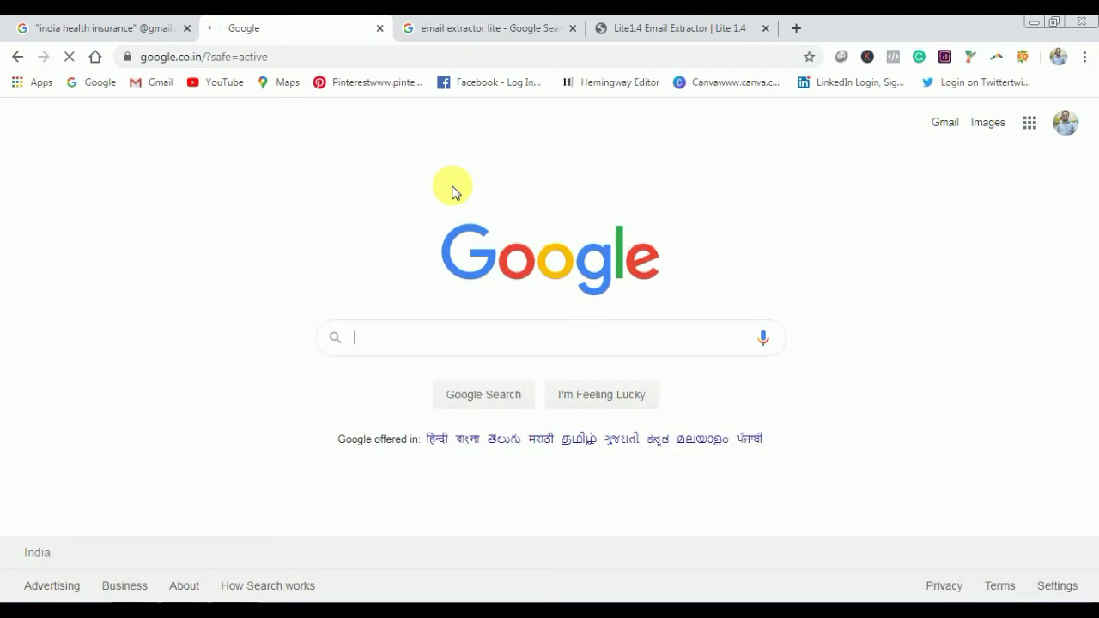
left_click(140, 24)
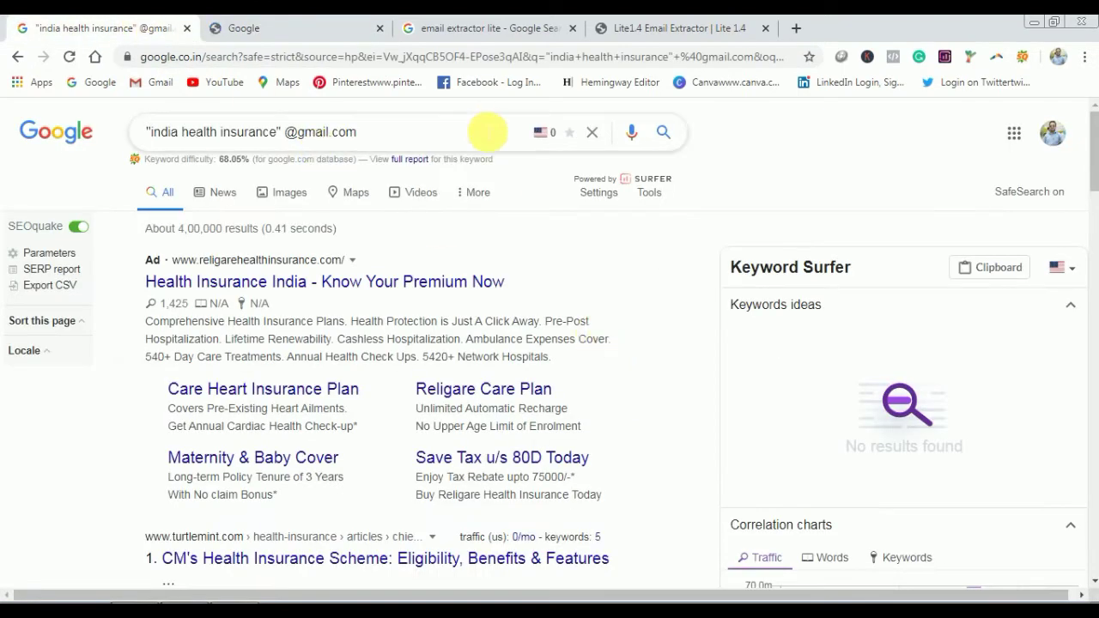
left_click(663, 133)
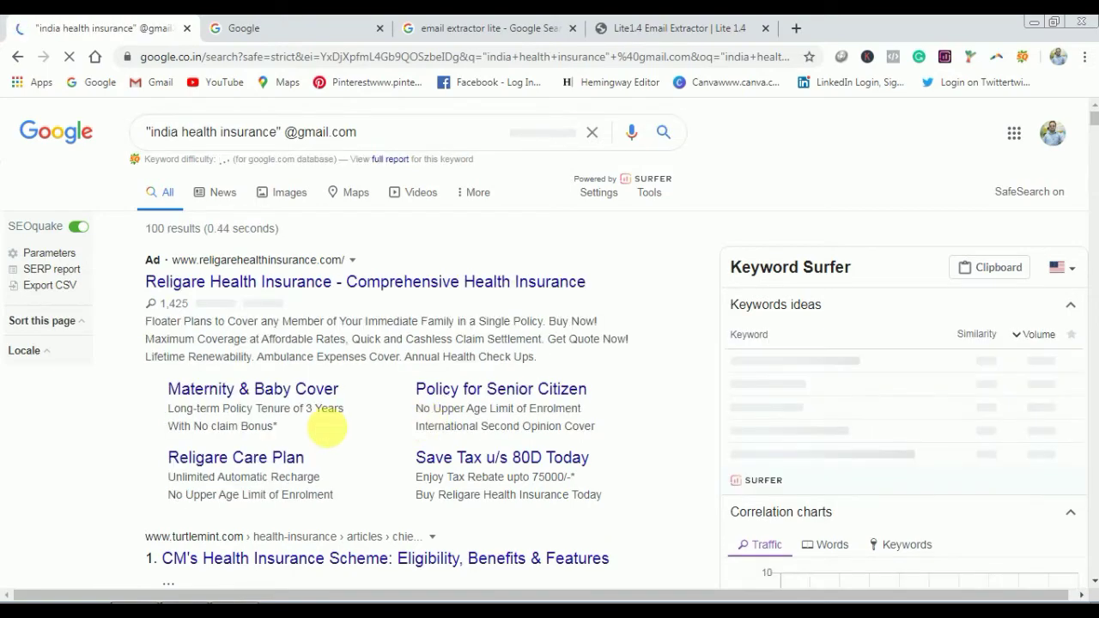
scroll(204, 442, "down", 10)
scroll(206, 460, "down", 20)
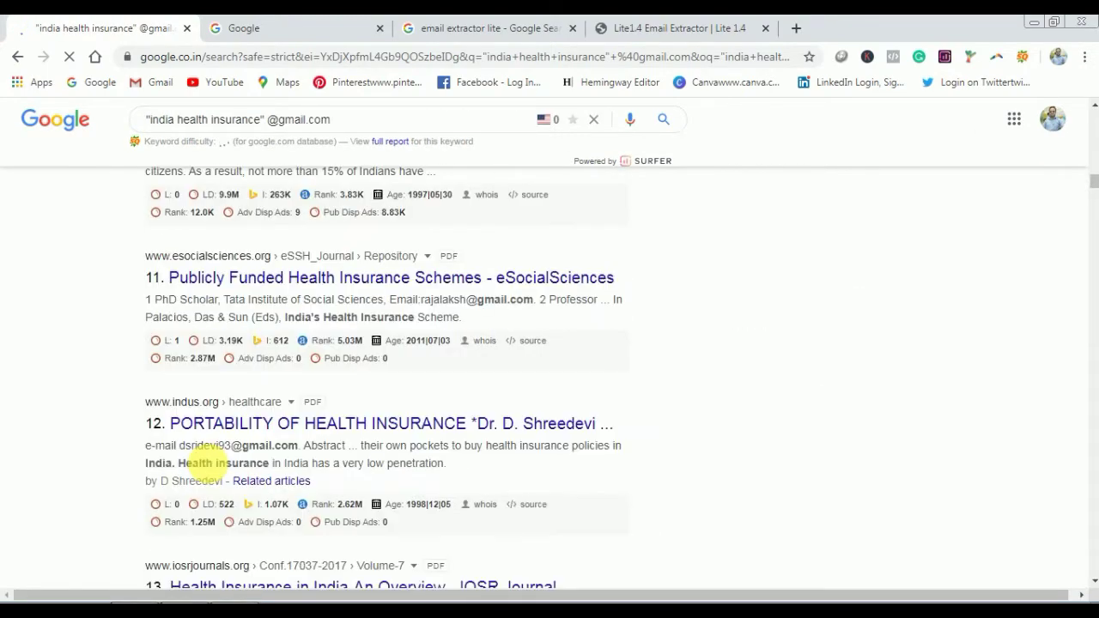
scroll(210, 474, "down", 15)
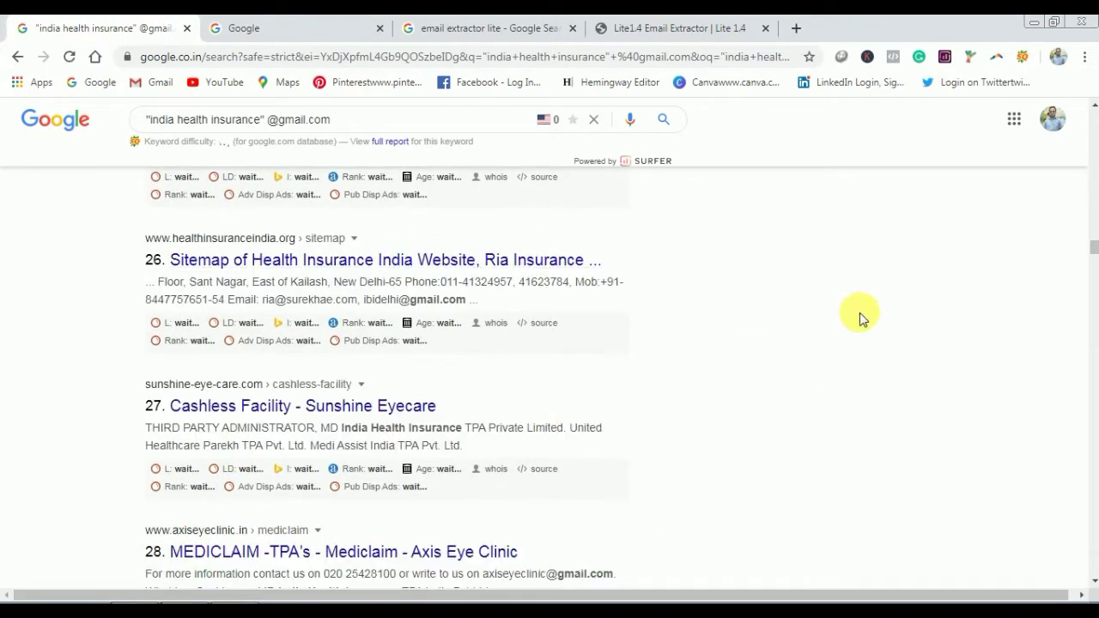
left_click_drag(1092, 248, 1092, 338)
scroll(129, 490, "down", 20)
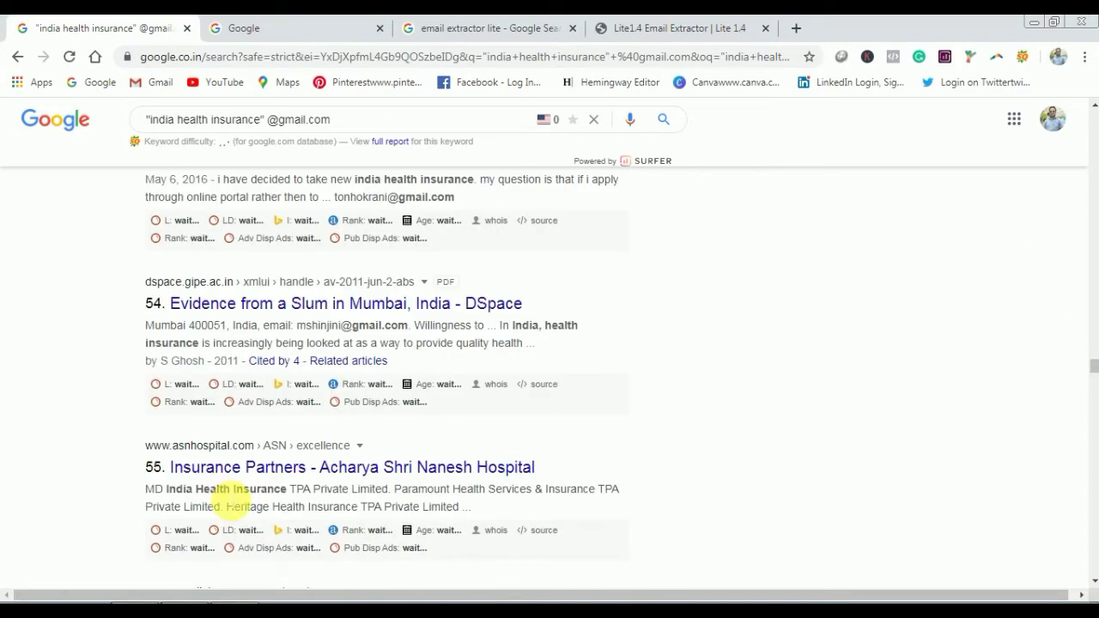
scroll(244, 493, "down", 20)
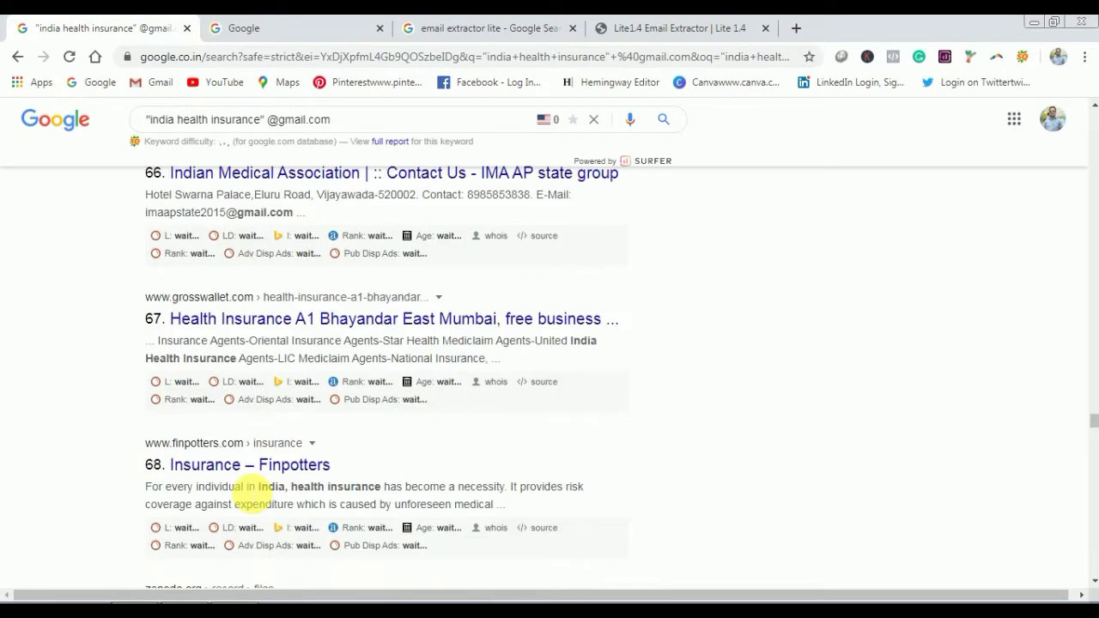
Check the "email extractor lite" search results and view the Lite1.4 Email Extractor form
left_click(438, 24)
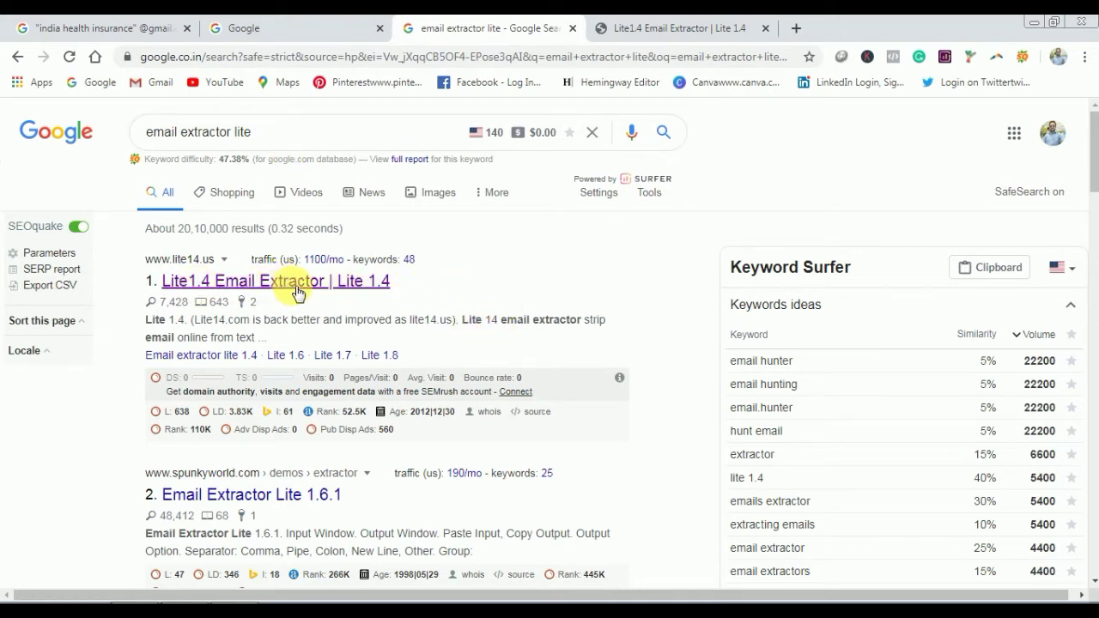
left_click(678, 27)
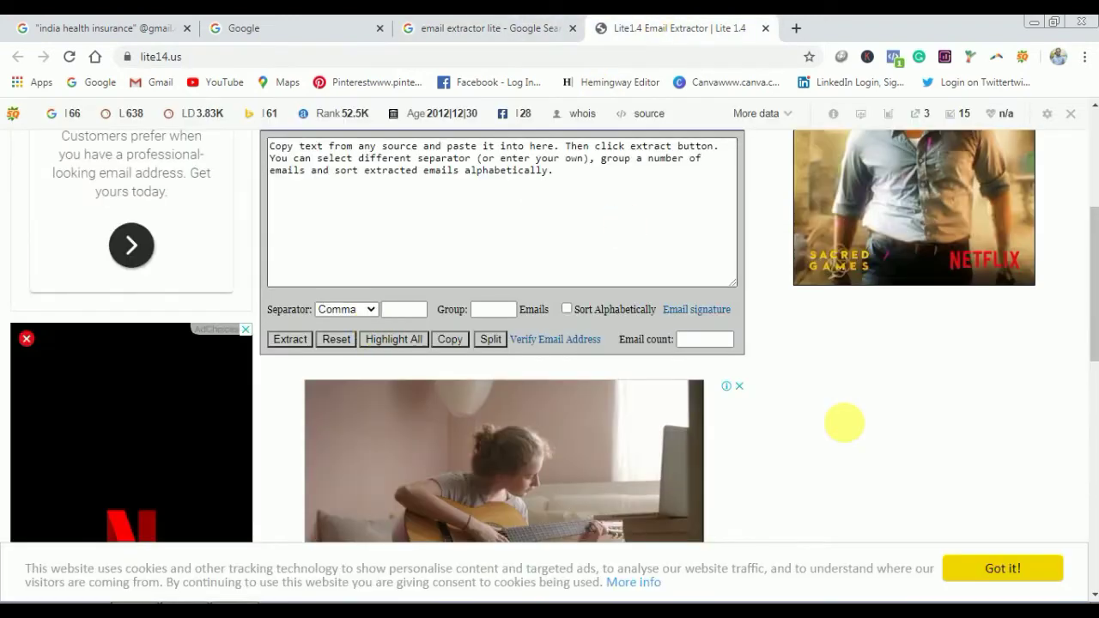
scroll(854, 425, "up", 4)
scroll(853, 425, "down", 4)
scroll(854, 425, "up", 1)
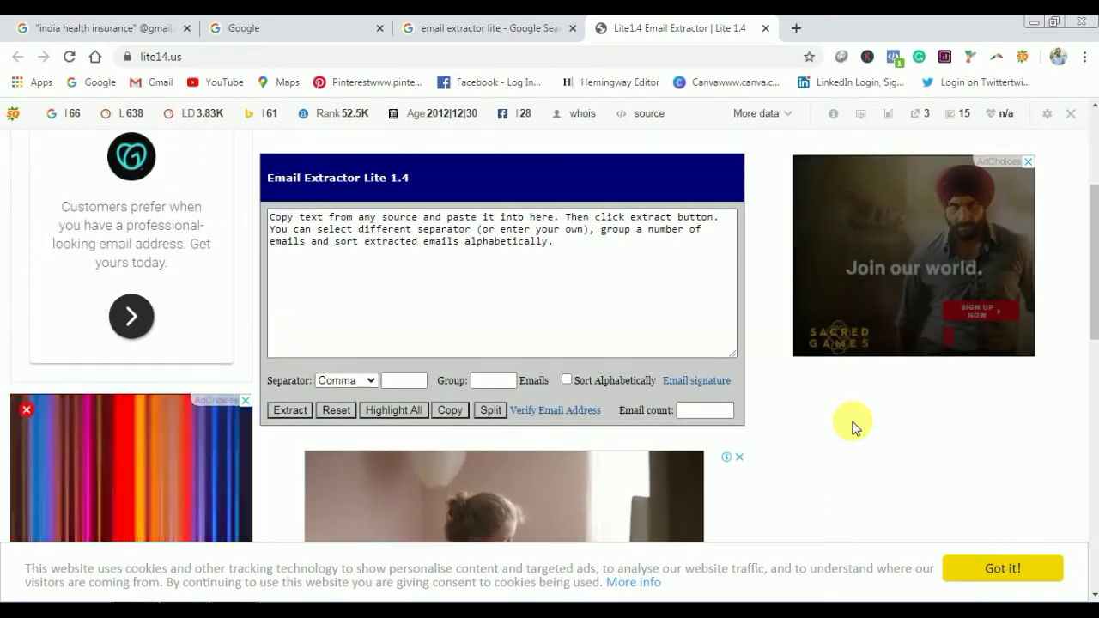
left_click(123, 23)
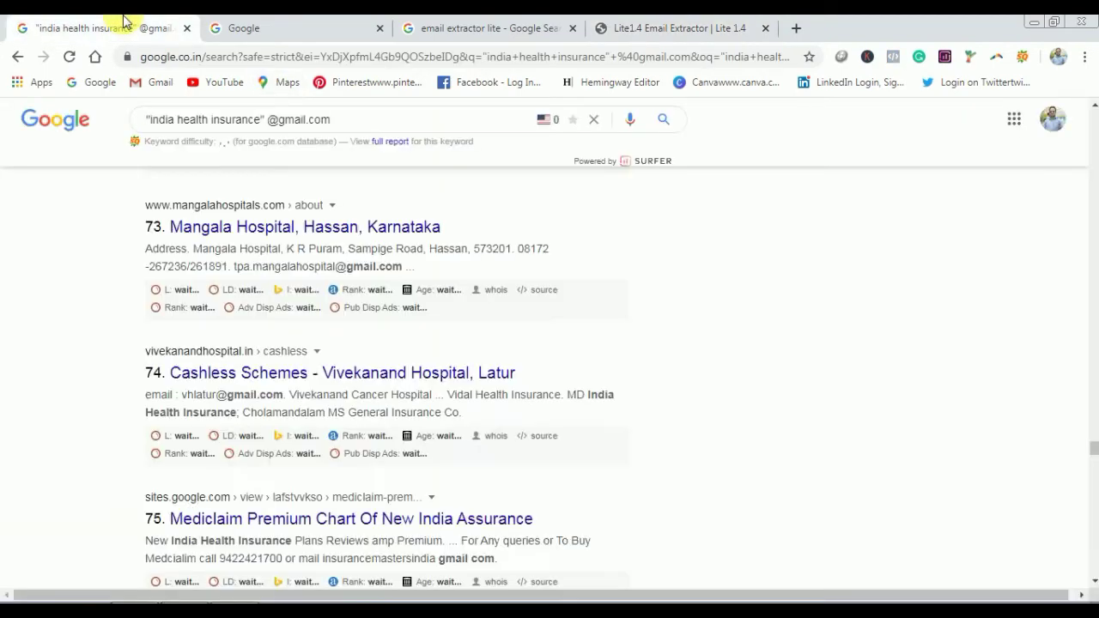
scroll(606, 335, "up", 5)
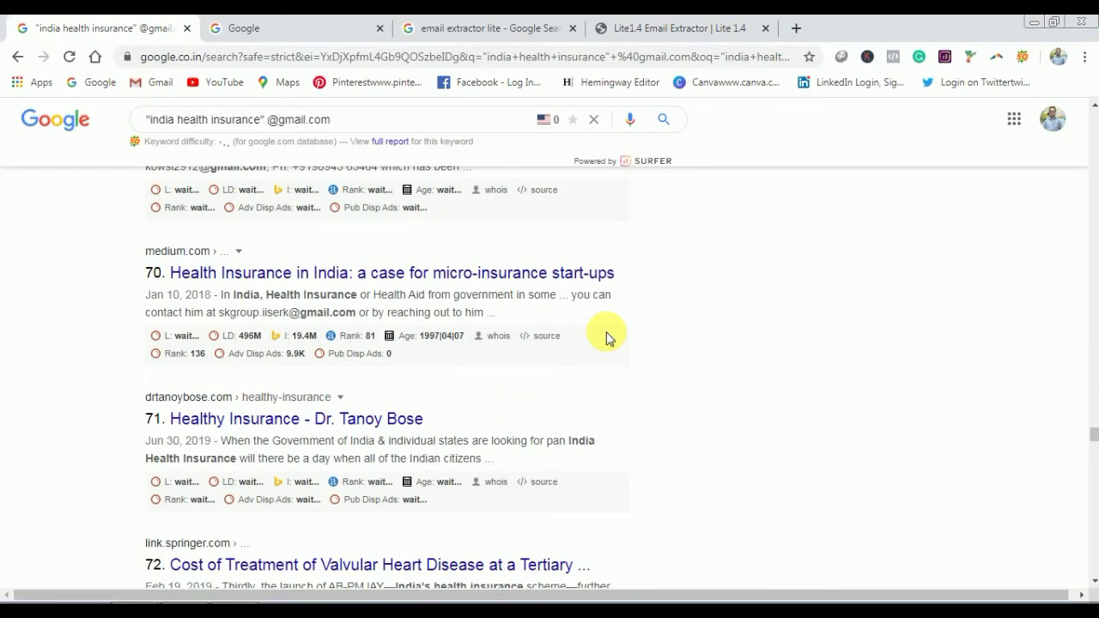
scroll(796, 241, "up", 10)
scroll(699, 321, "up", 10)
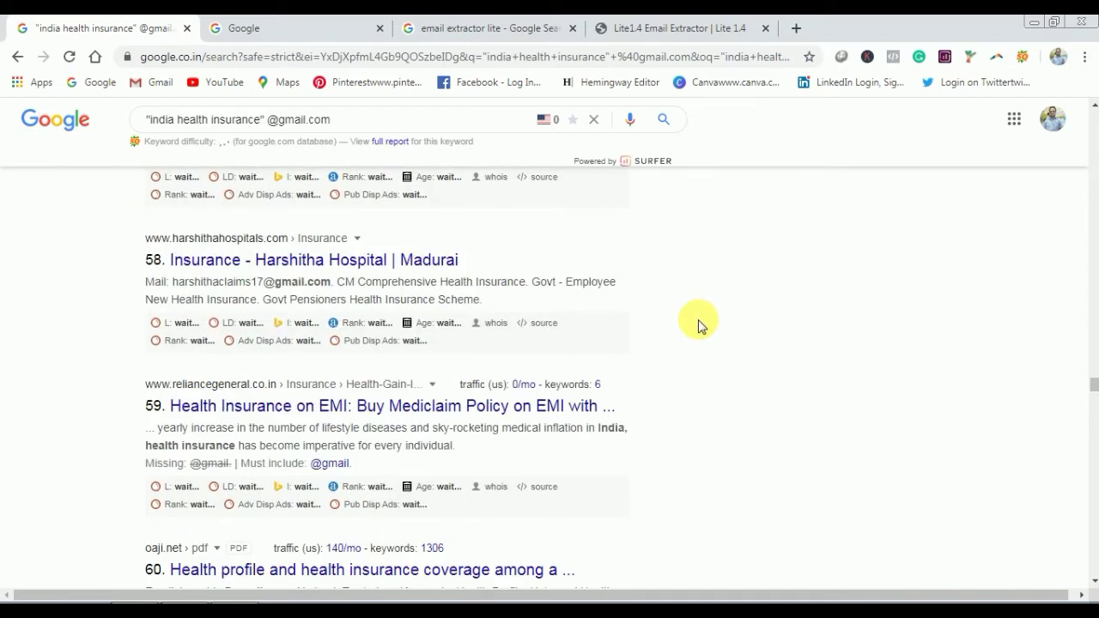
key("ctrl+a")
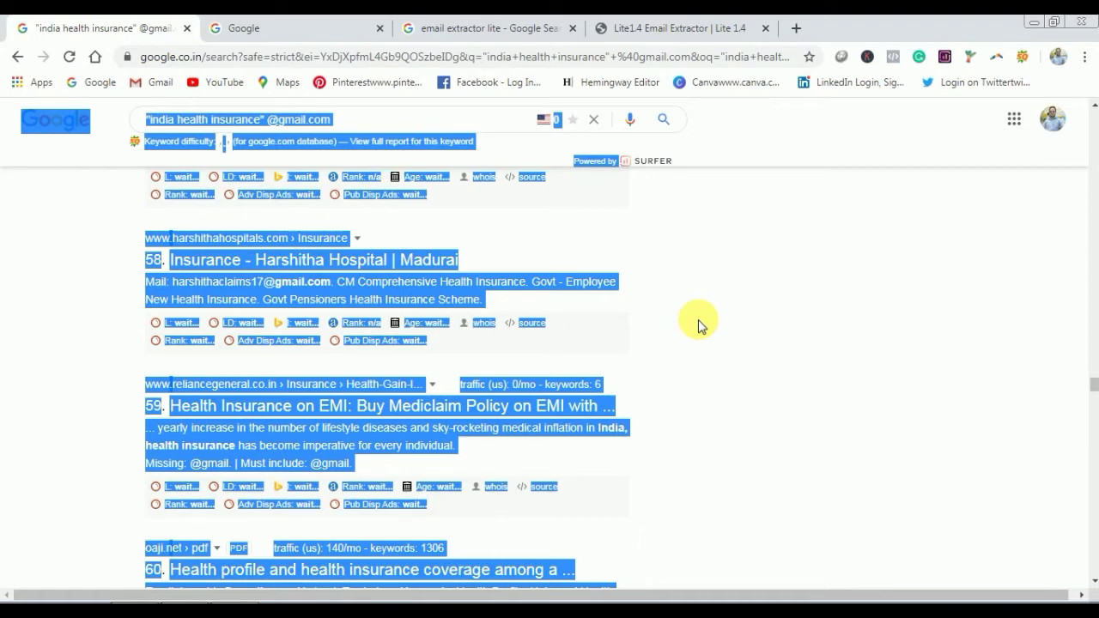
left_click(650, 24)
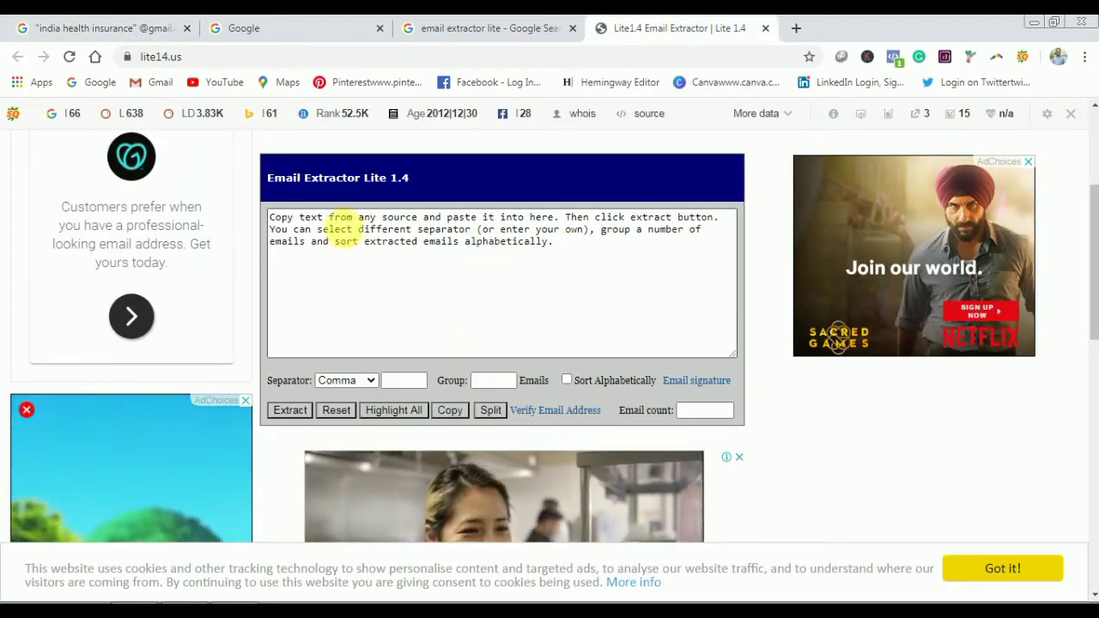
left_click(281, 218)
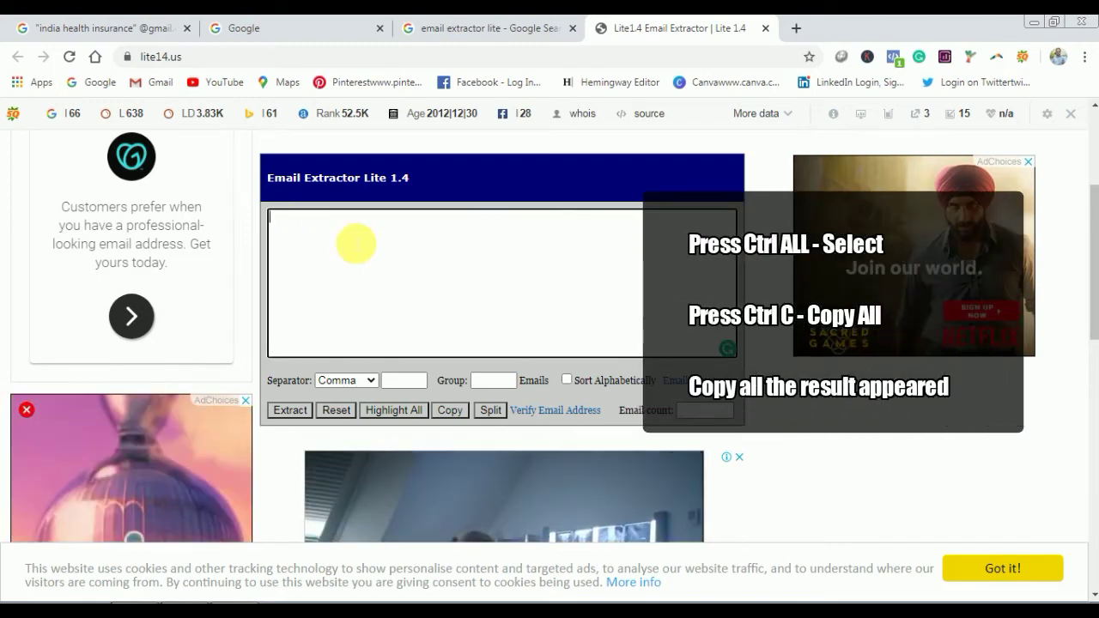
key("ctrl+v")
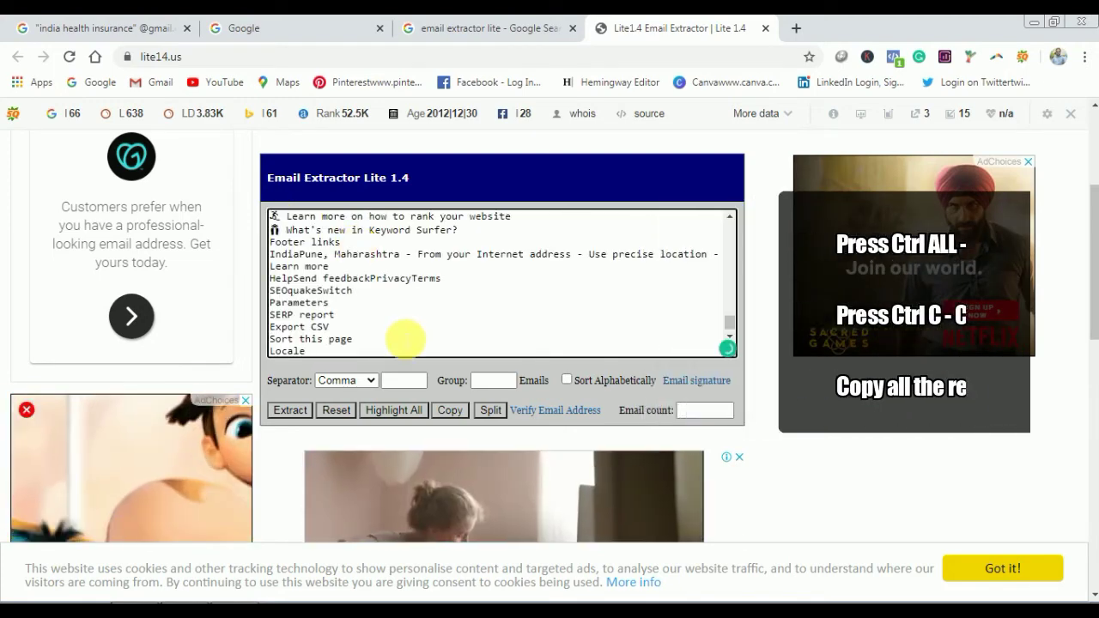
Set the separator to New Line and extract the email addresses from the pasted text
left_click(367, 379)
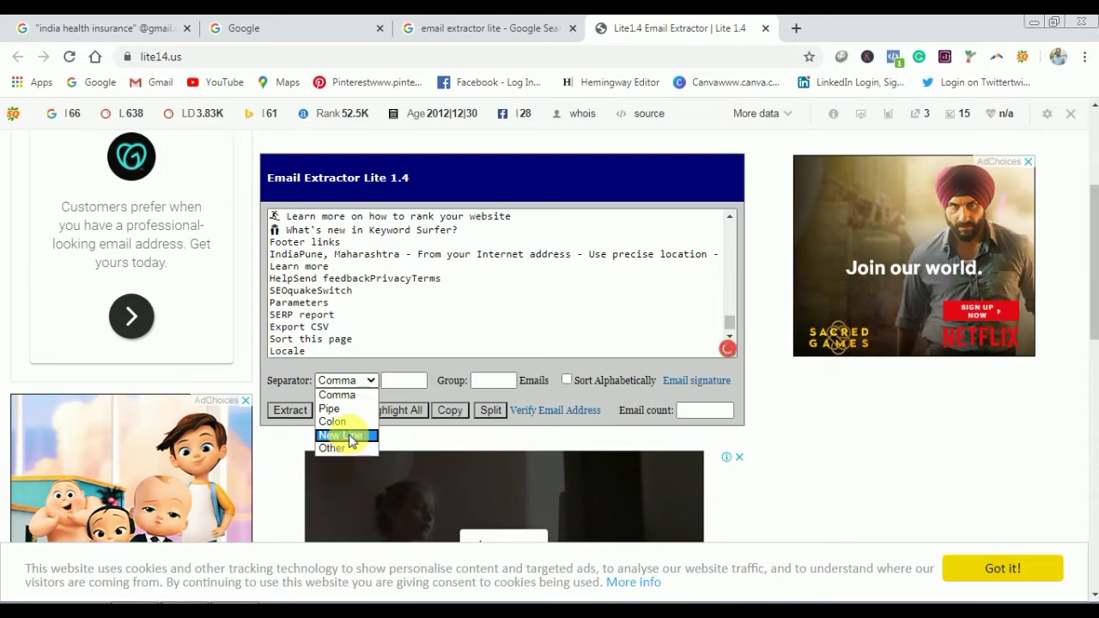
left_click(330, 436)
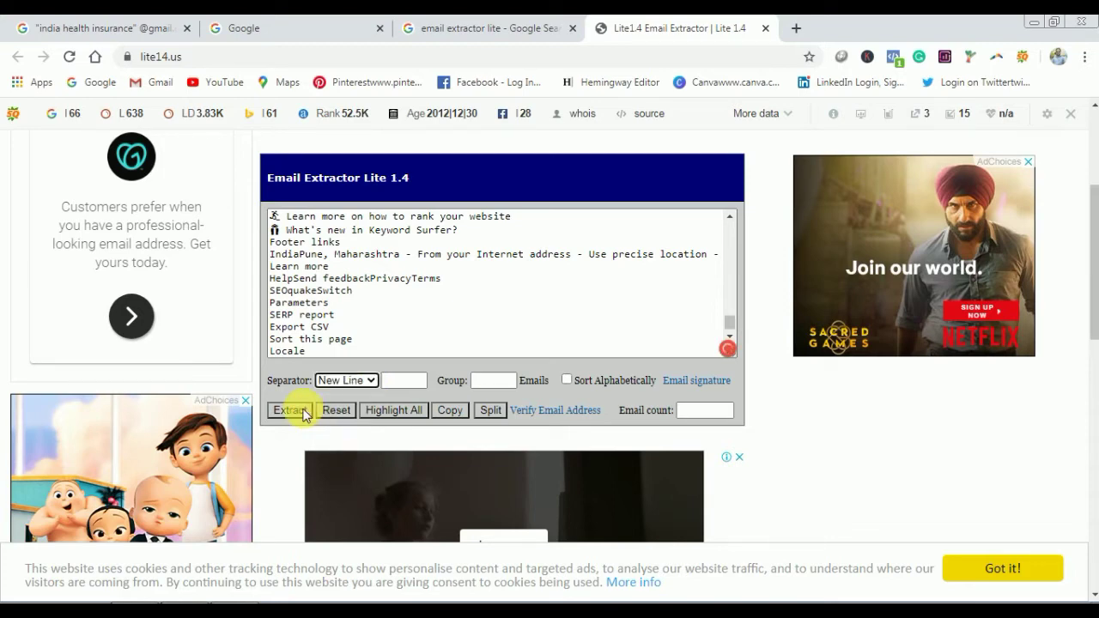
left_click(300, 412)
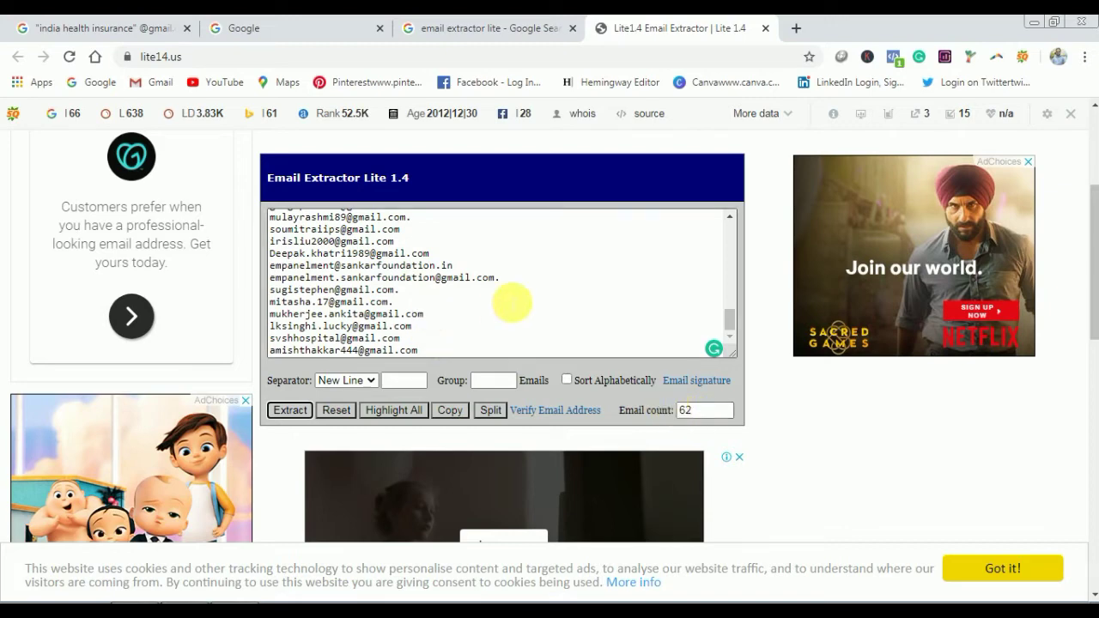
Open Google Sheets in a new browser tab and create a blank spreadsheet
left_click(796, 28)
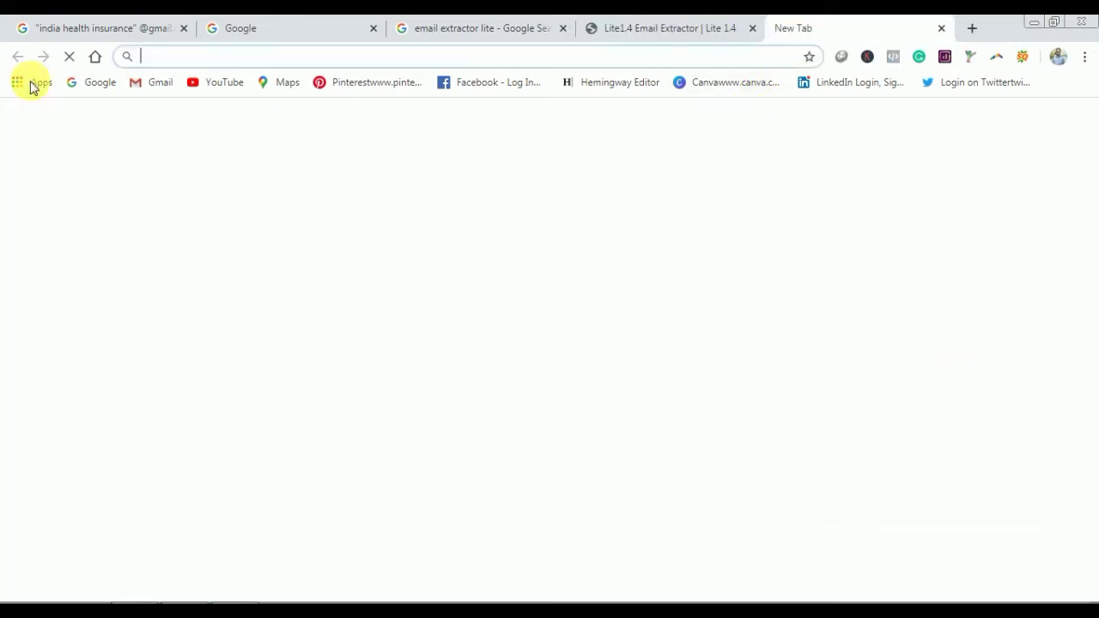
left_click(94, 83)
left_click(1029, 122)
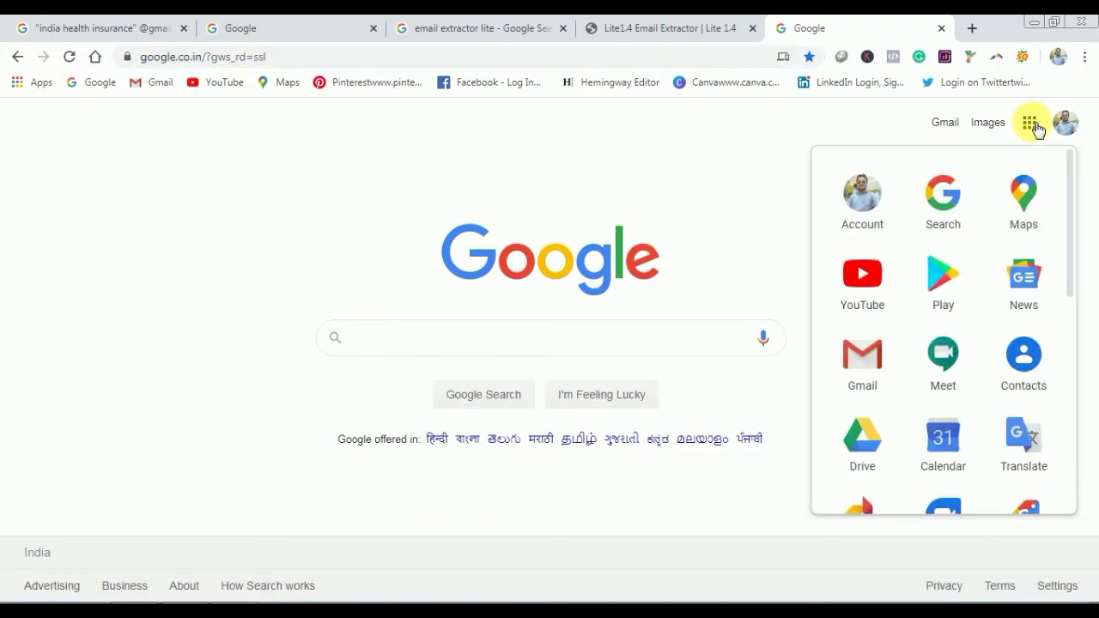
scroll(859, 307, "down", 3)
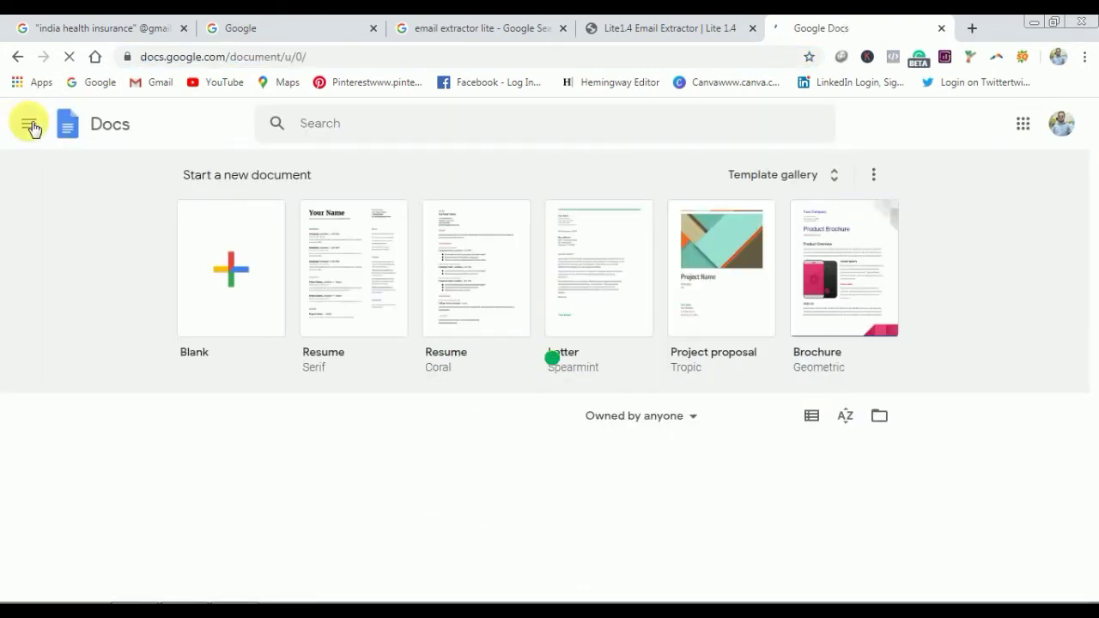
left_click(29, 127)
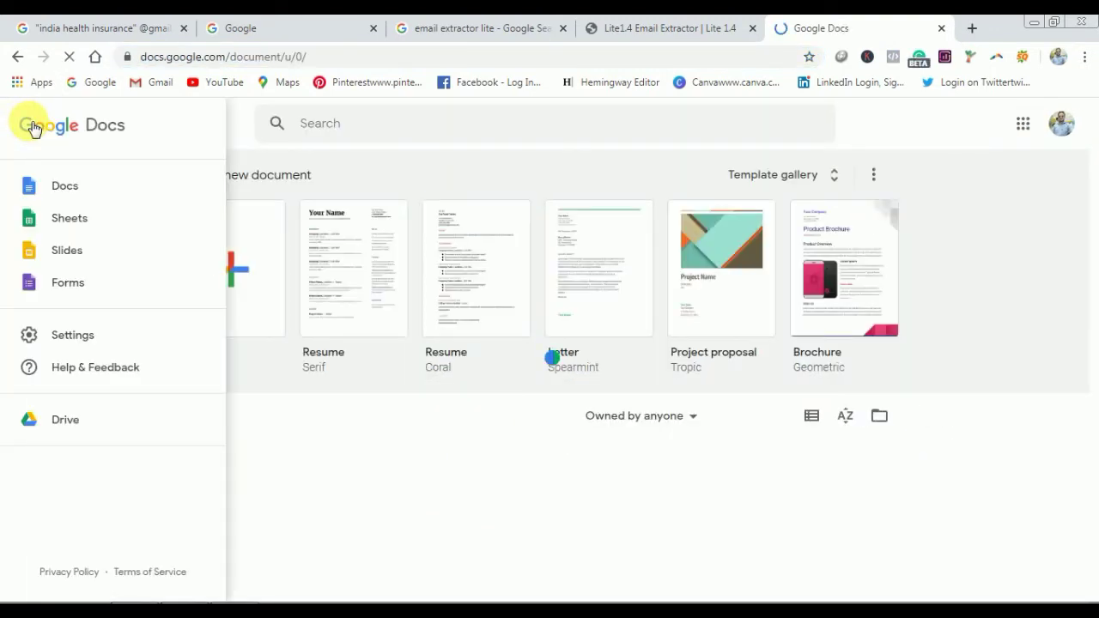
left_click(84, 218)
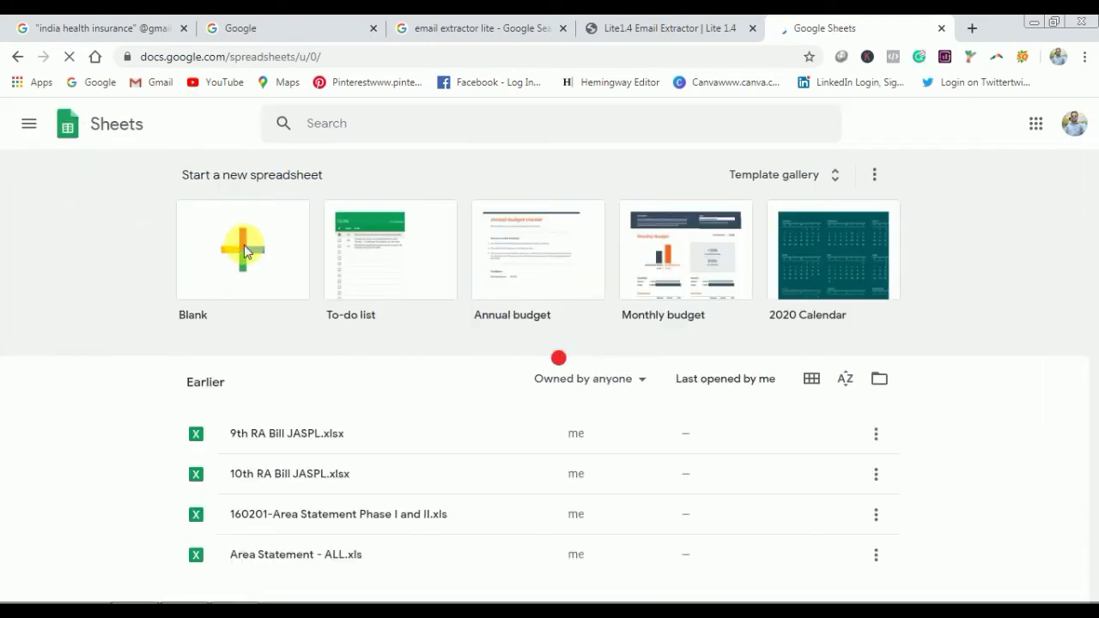
left_click(244, 245)
Copy all extracted addresses from the Email Extractor into column A of the new spreadsheet and widen the column to fit them
key("ctrl+shift+Tab")
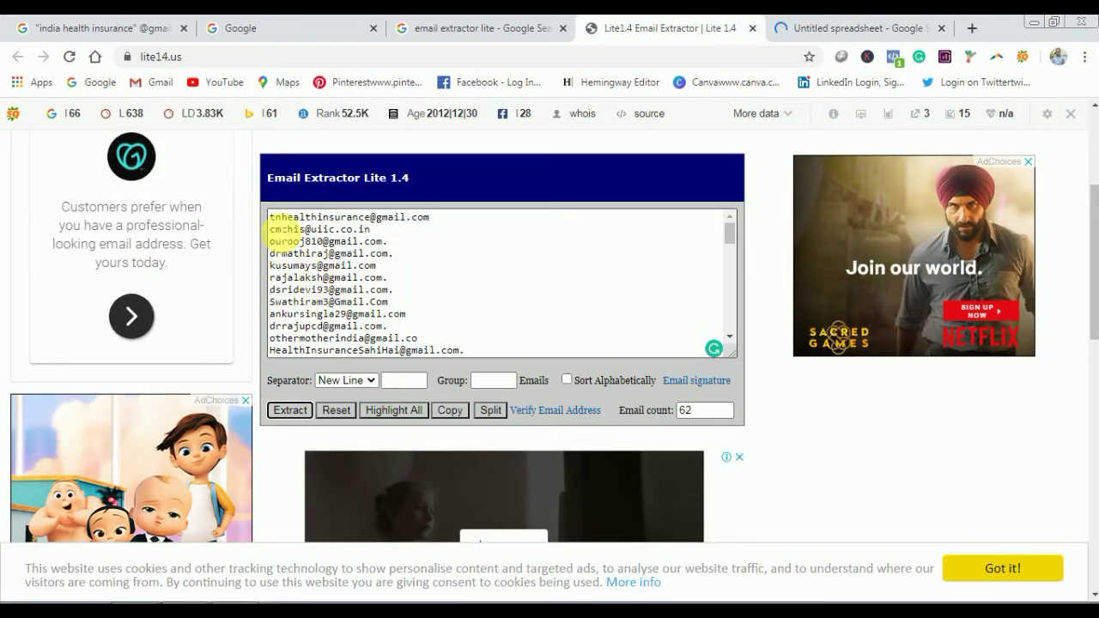
left_click_drag(269, 219, 535, 365)
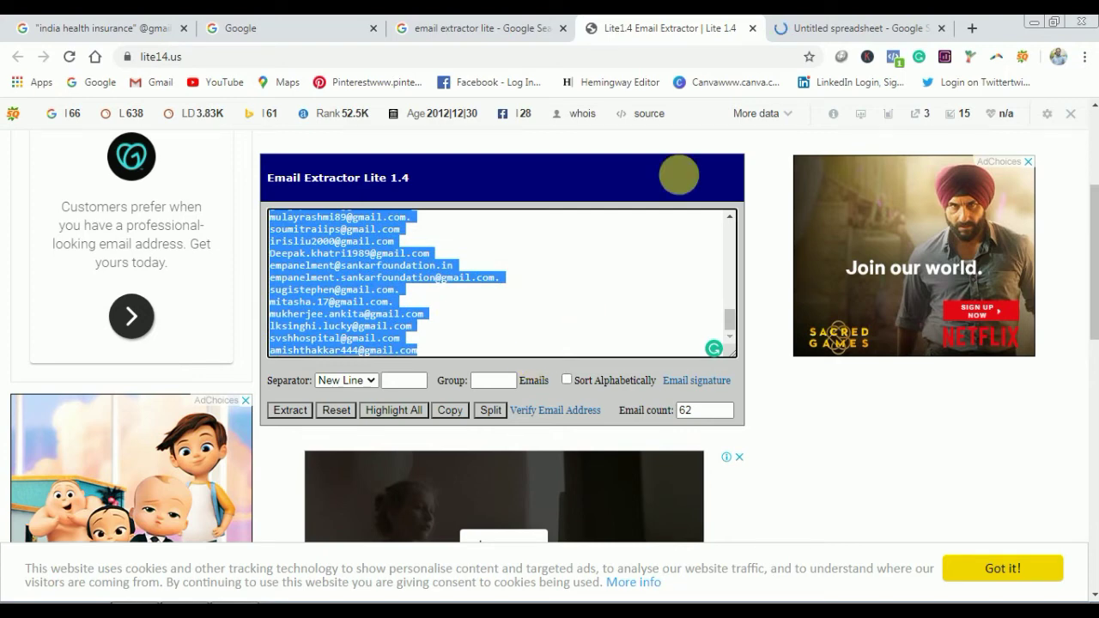
left_click(831, 25)
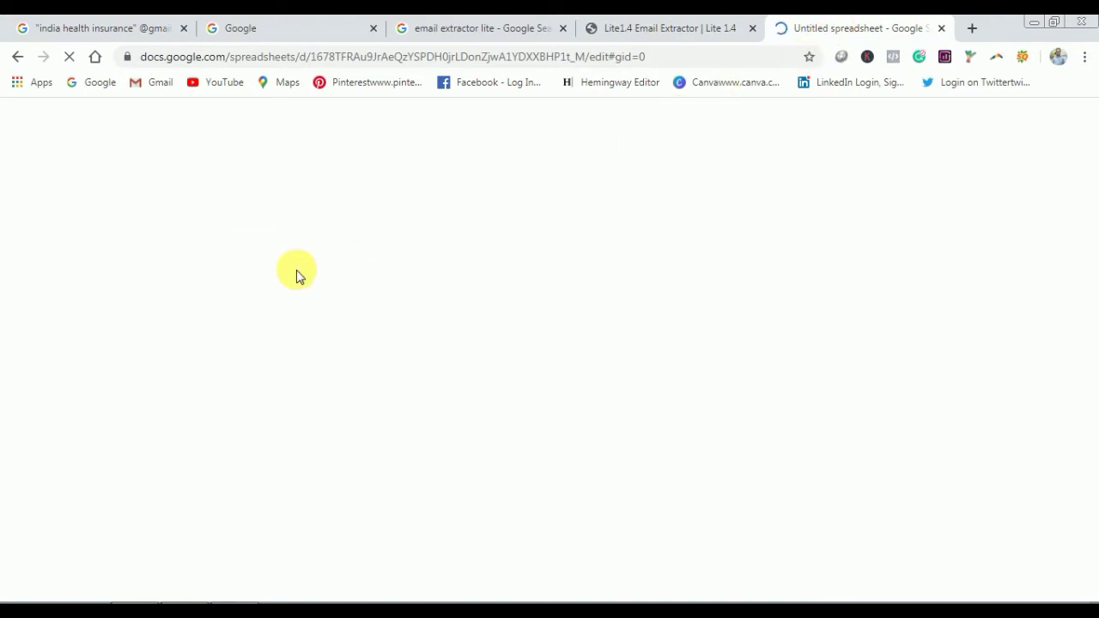
key("ctrl+v")
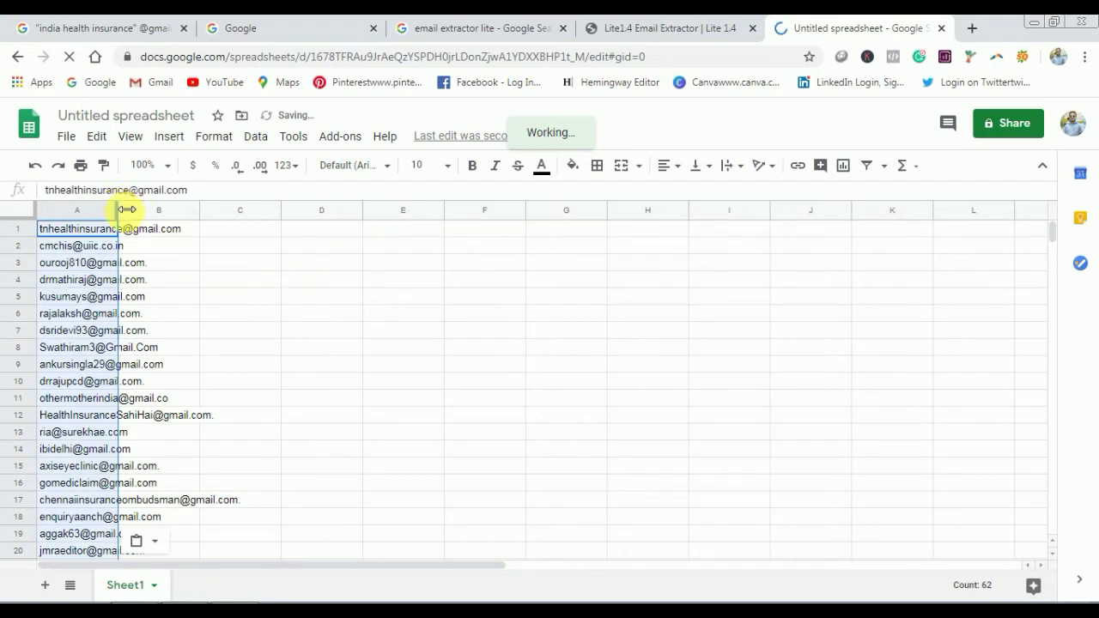
left_click_drag(200, 209, 265, 210)
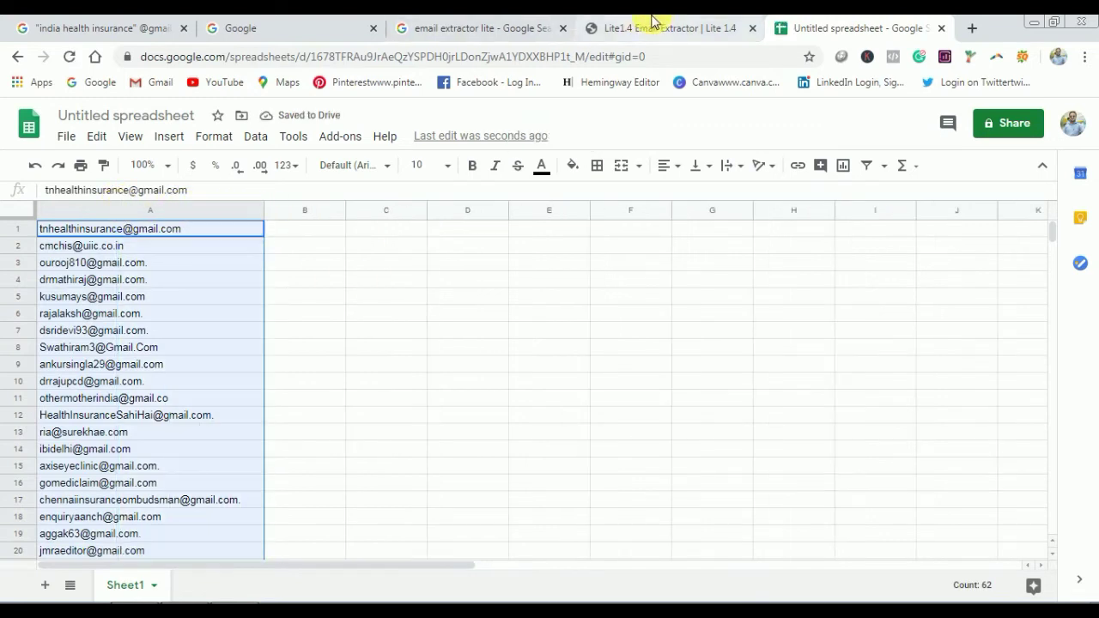
left_click(652, 26)
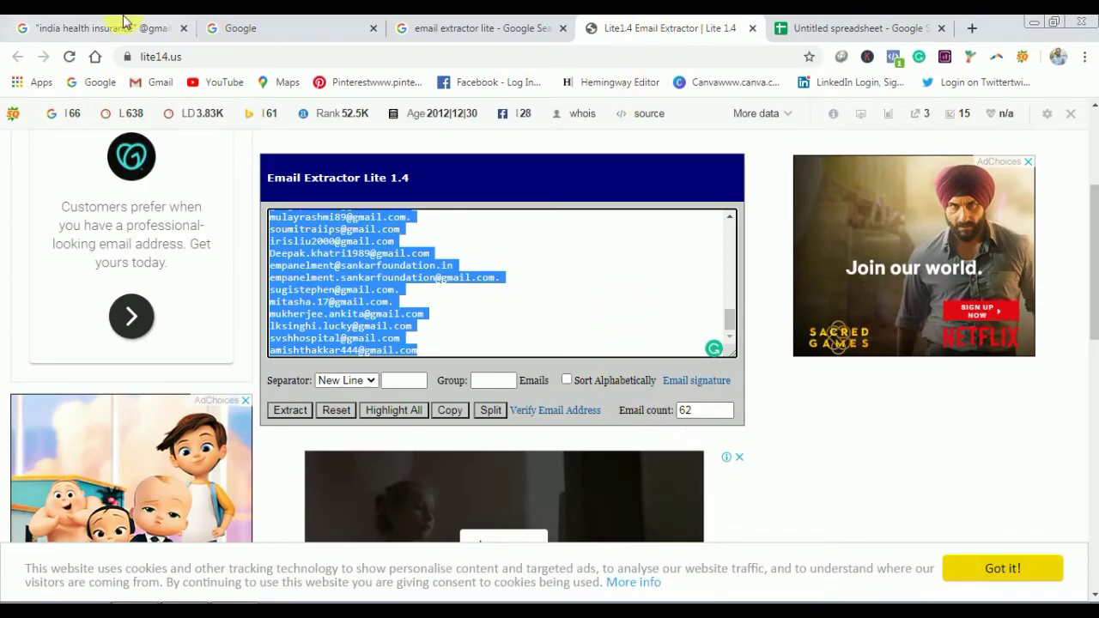
left_click(96, 22)
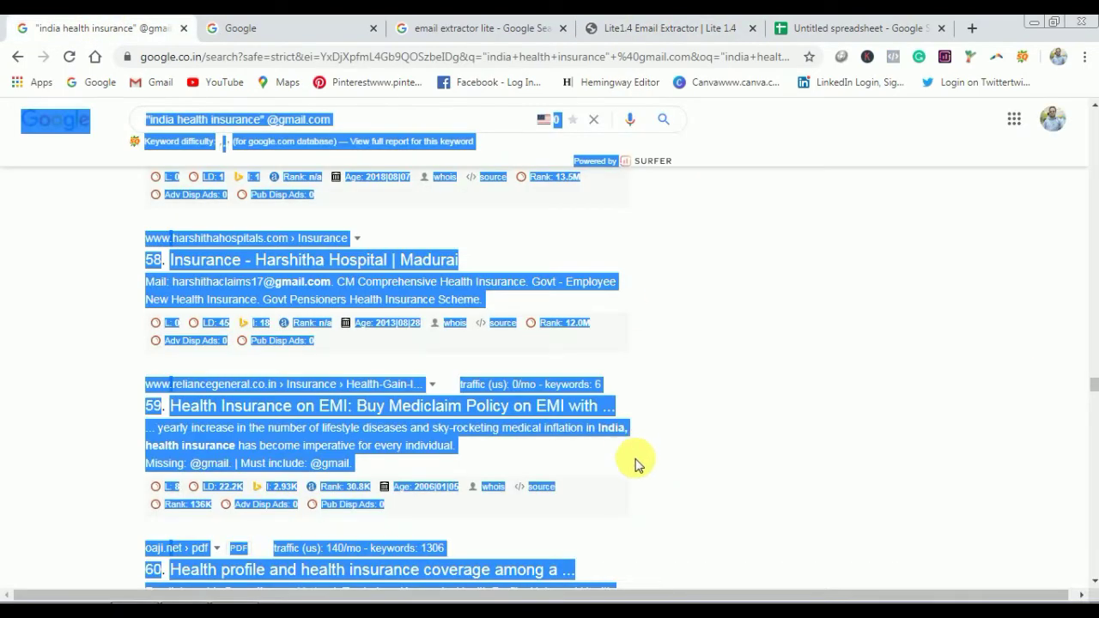
left_click(978, 441)
scroll(295, 225, "up", 20)
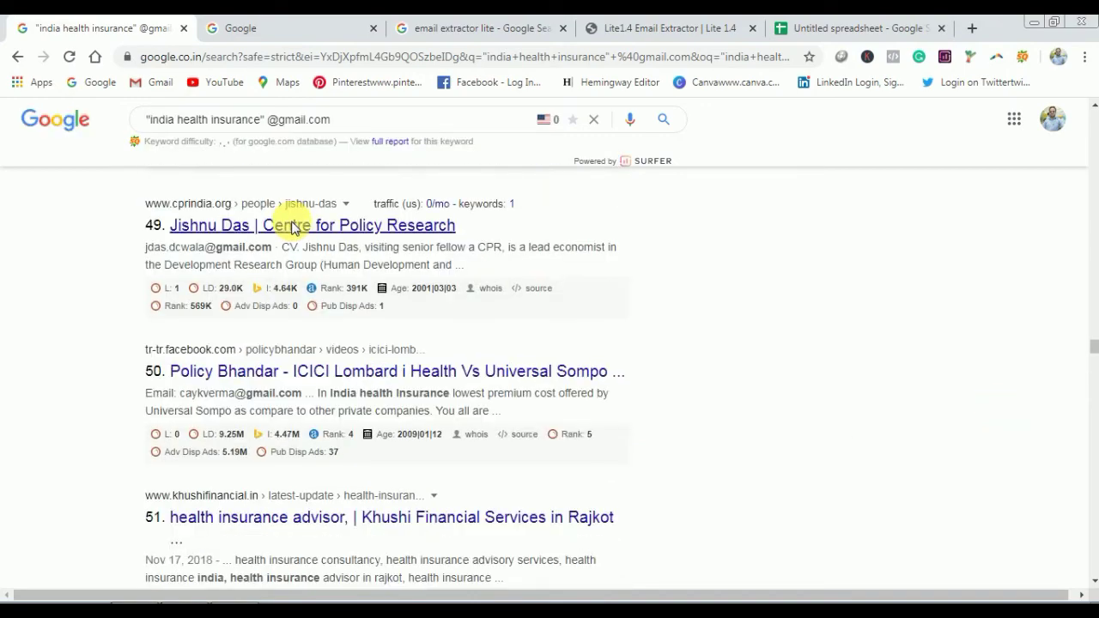
scroll(298, 273, "up", 10)
left_click_drag(1089, 274, 1089, 85)
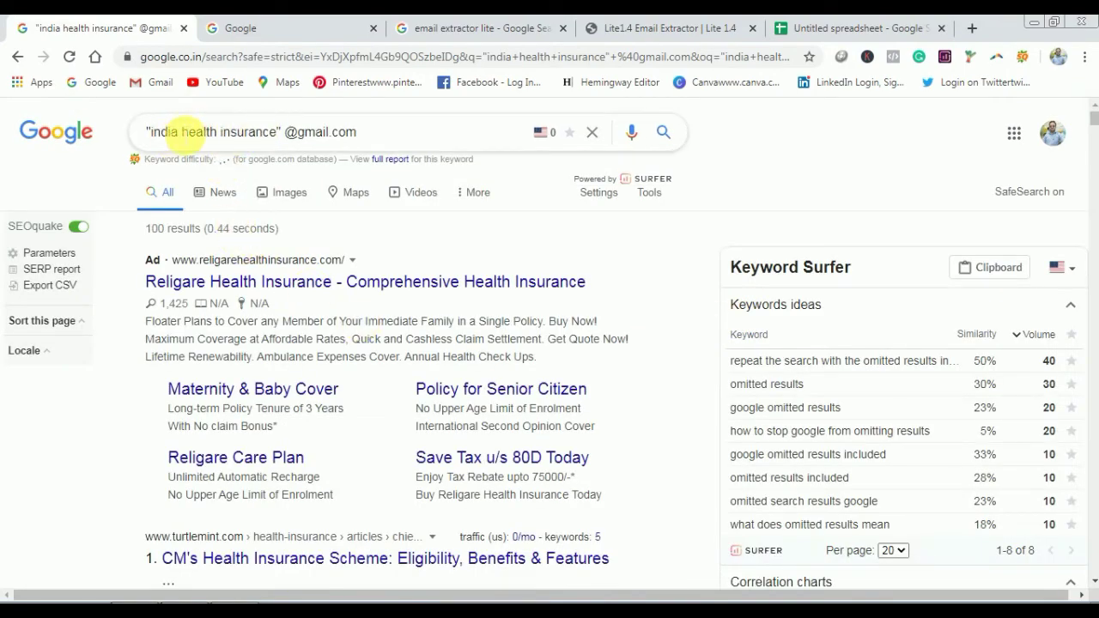
double_click(164, 134)
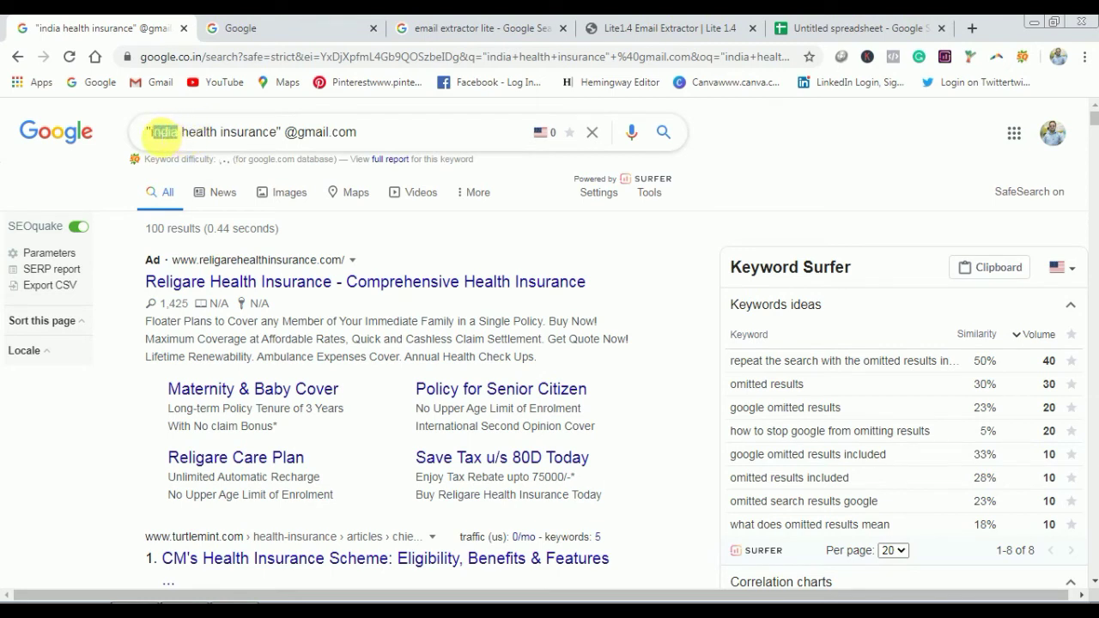
type("mumbi")
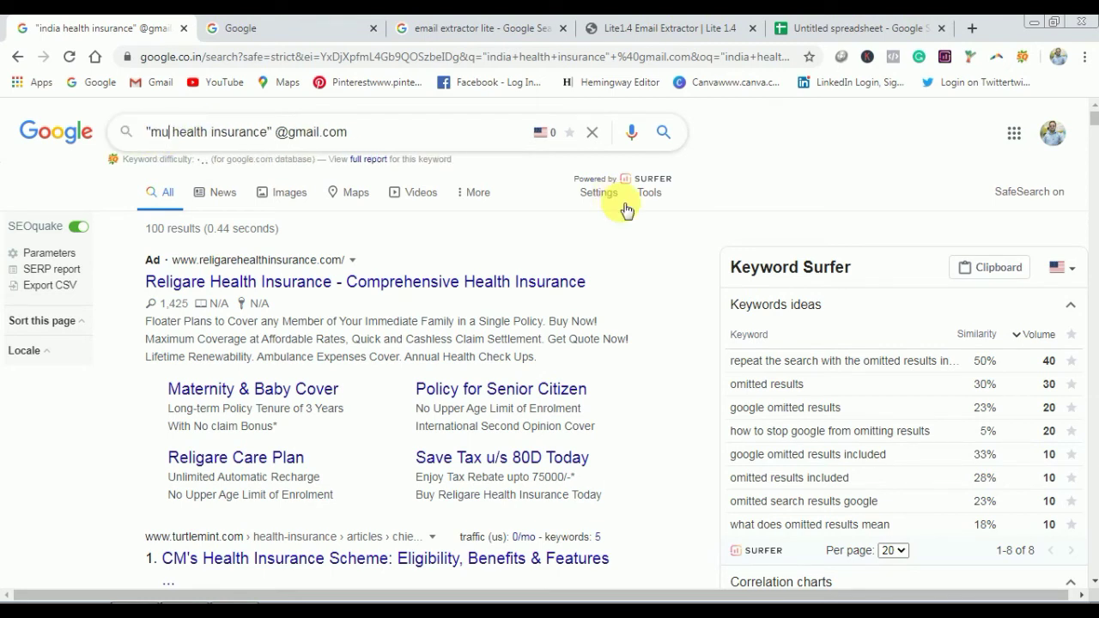
key("BackSpace")
type("ai")
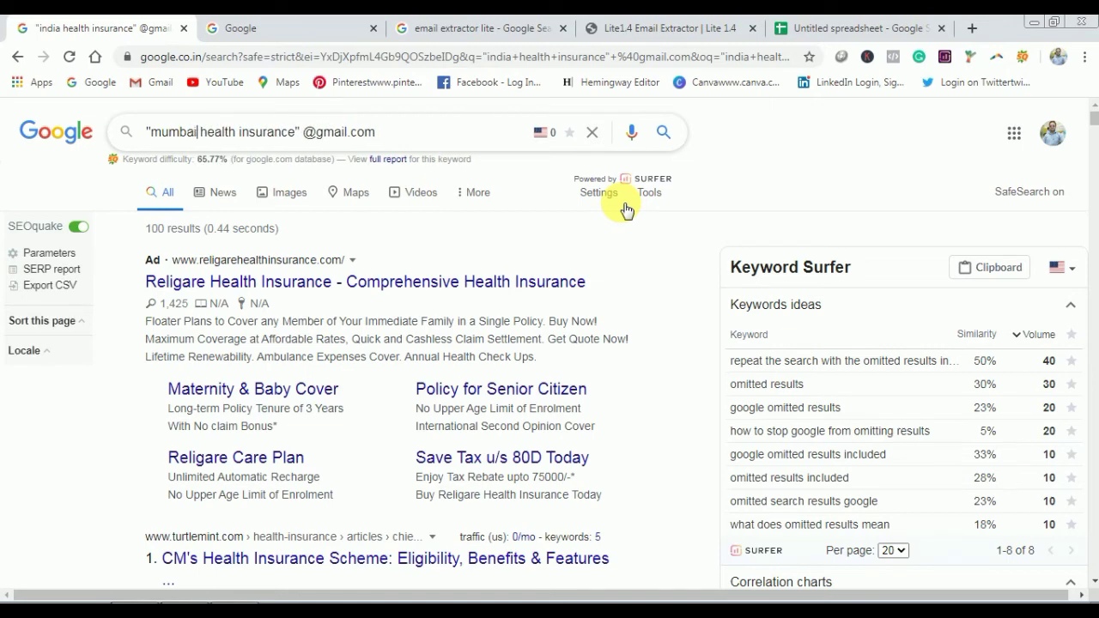
key("Return")
scroll(232, 381, "down", 2)
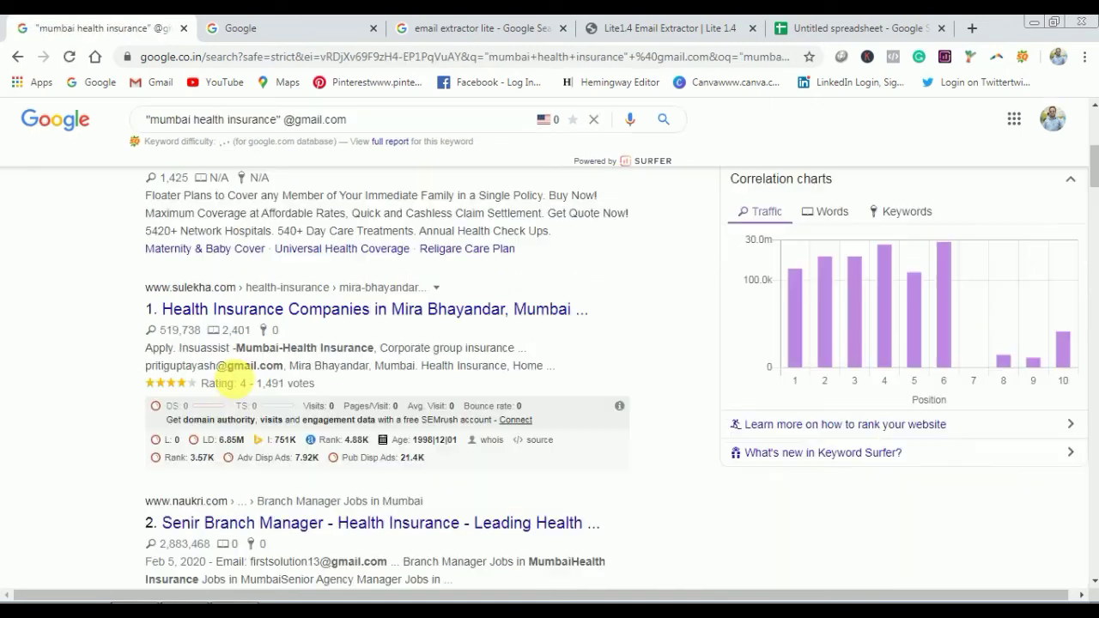
scroll(38, 405, "up", 4)
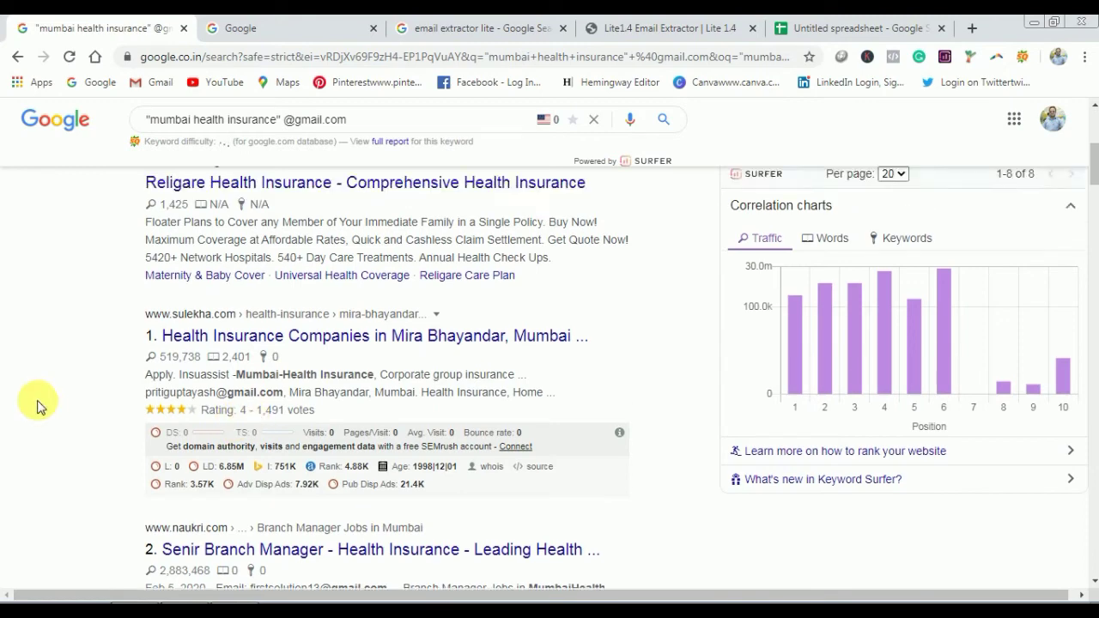
Copy the whole Mumbai results page, replace the old list in the Email Extractor with it and extract the addresses
key("ctrl+a")
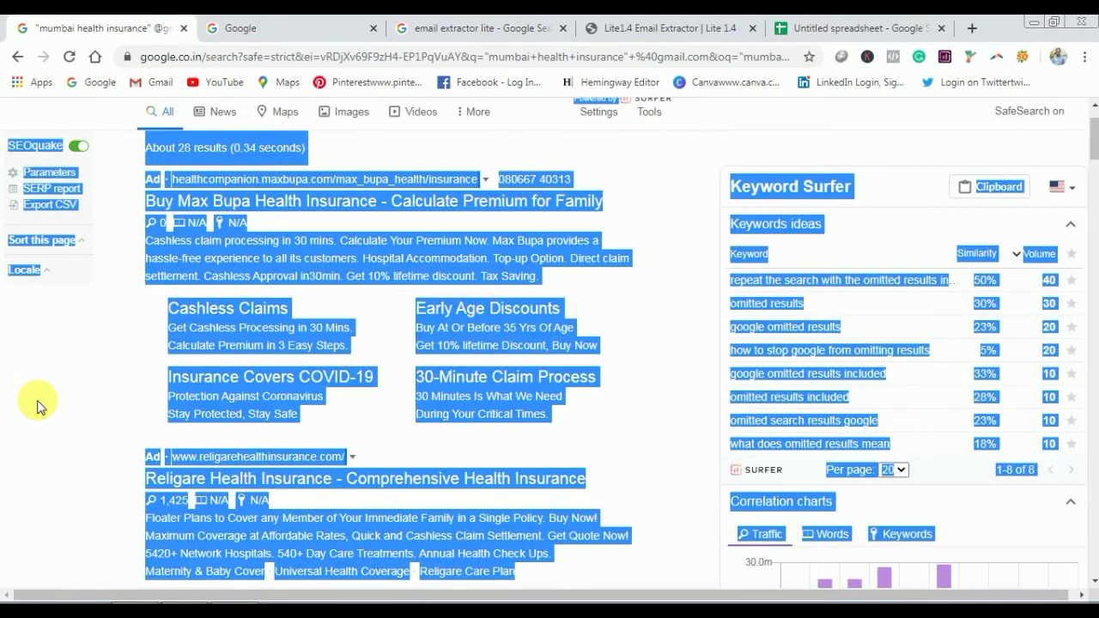
left_click(674, 28)
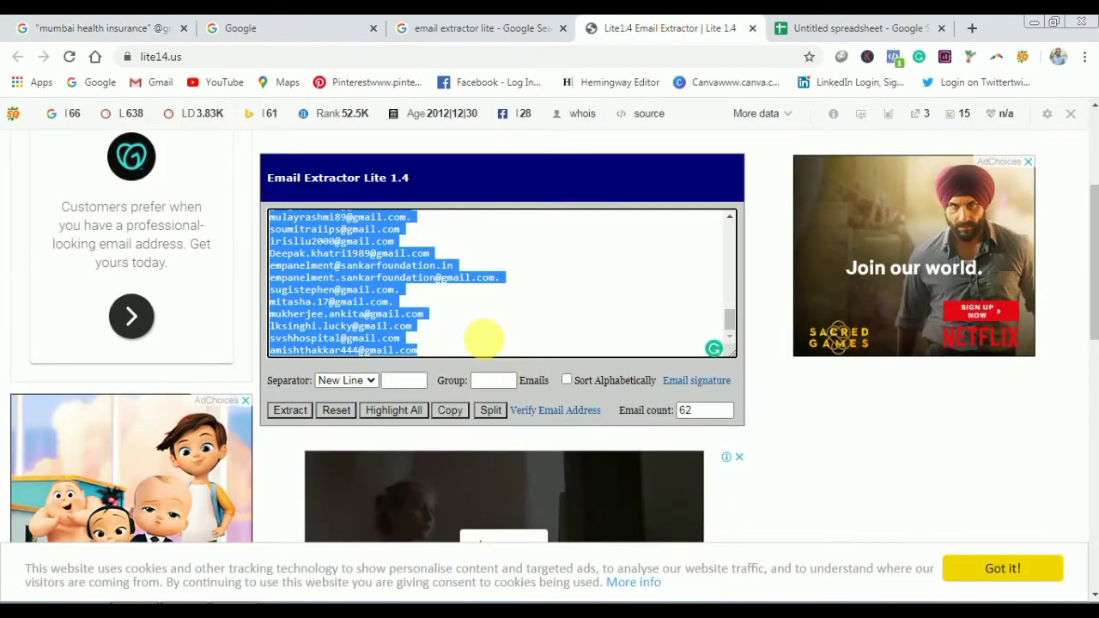
key("Delete")
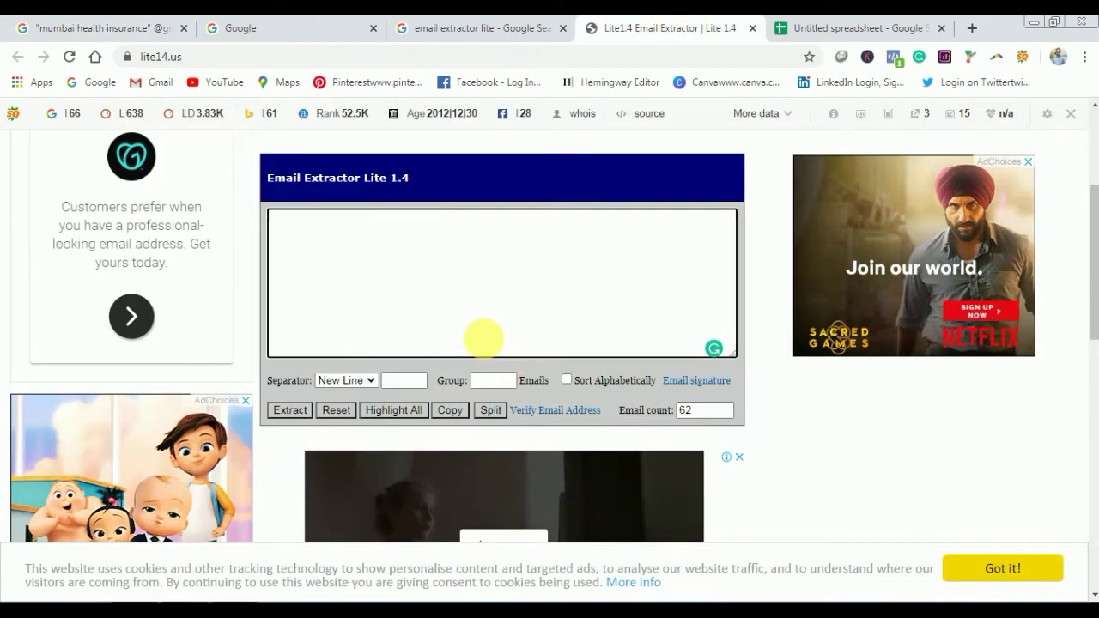
key("ctrl+v")
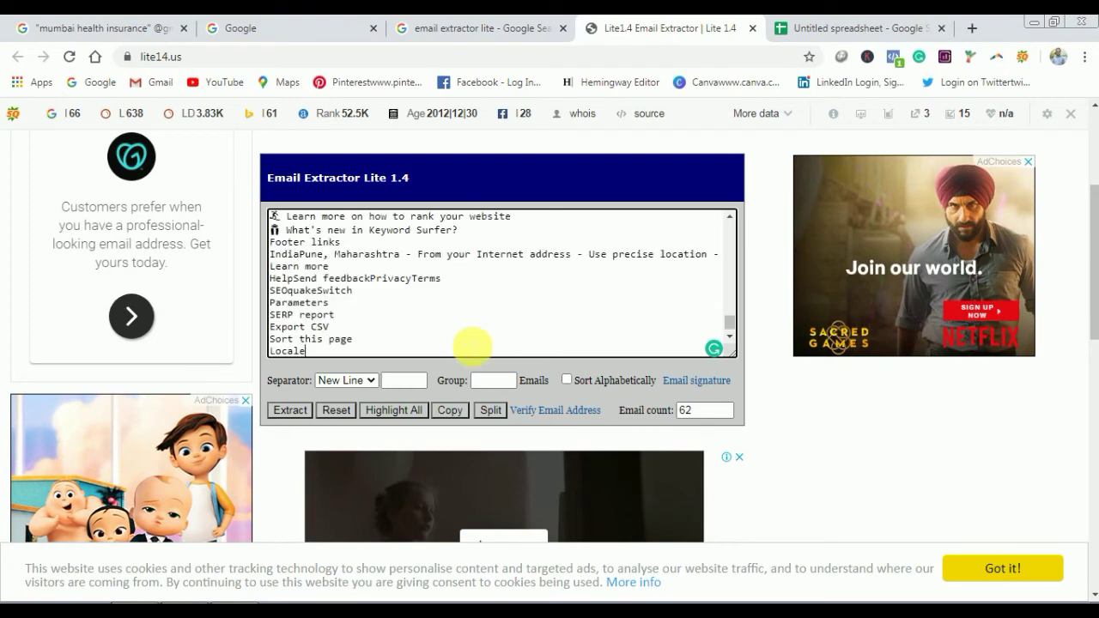
left_click(290, 410)
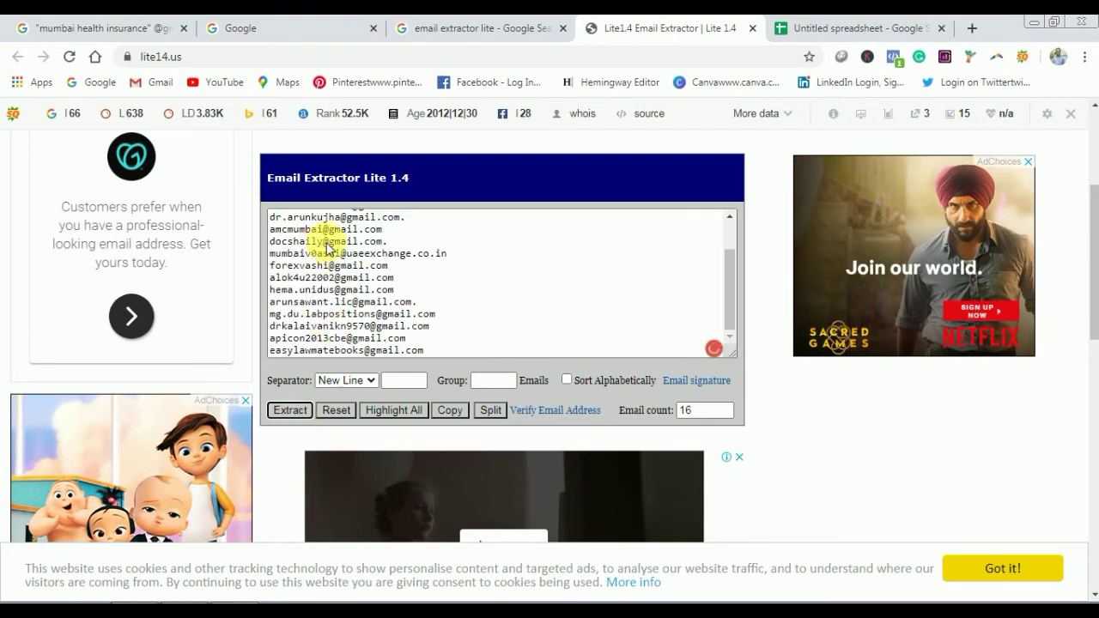
left_click_drag(729, 287, 726, 245)
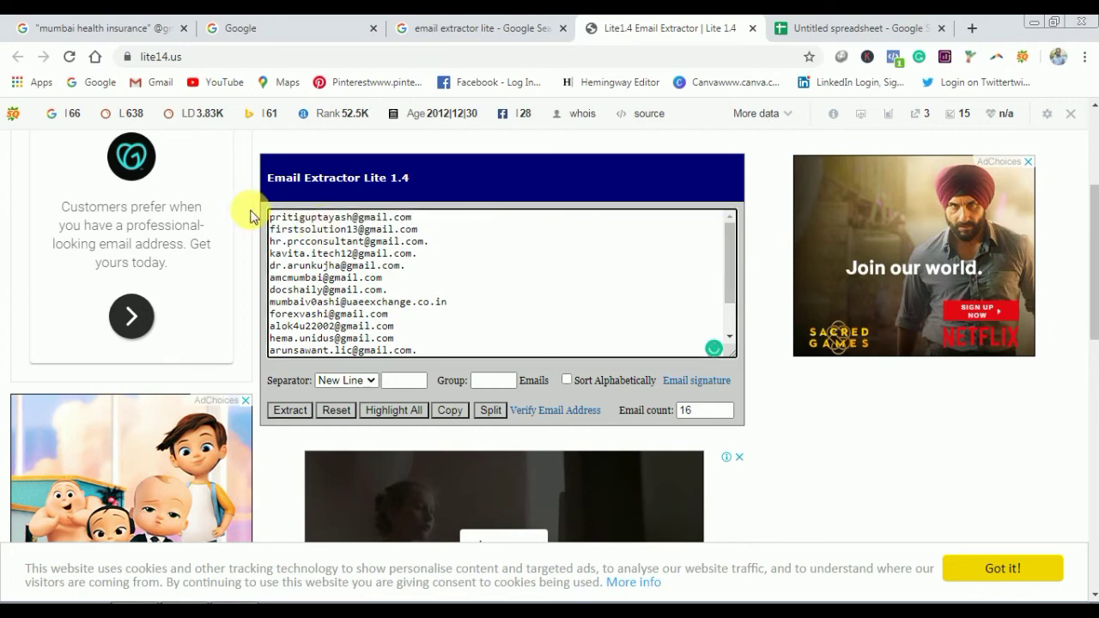
Copy all extracted Mumbai addresses from the Email Extractor into column A of the spreadsheet, below the existing list, starting at cell A63
left_click_drag(263, 218, 522, 378)
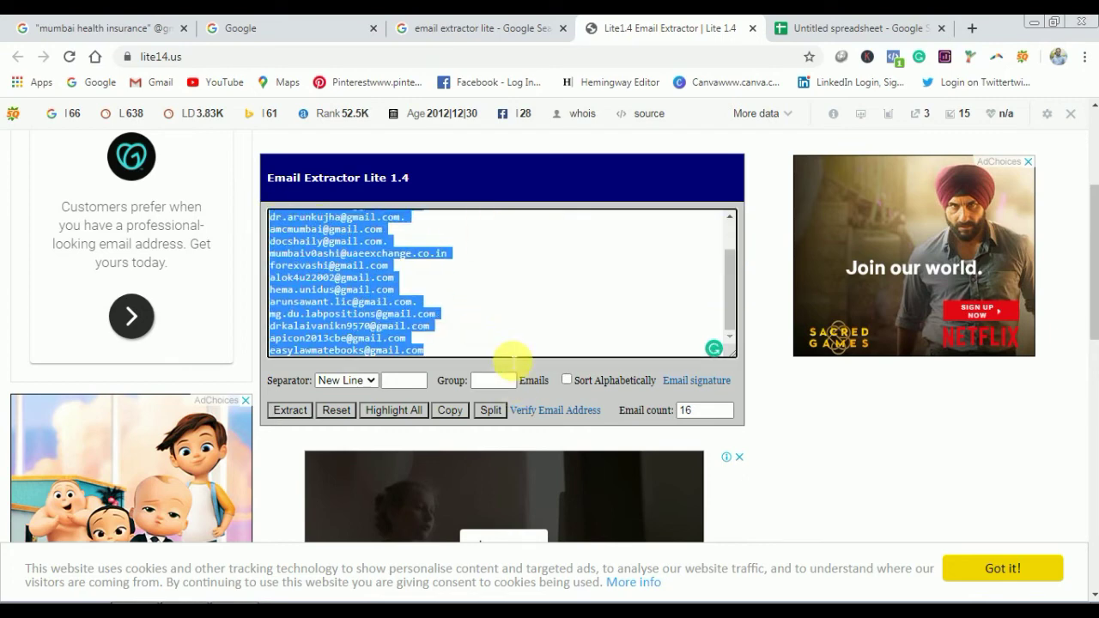
left_click(837, 26)
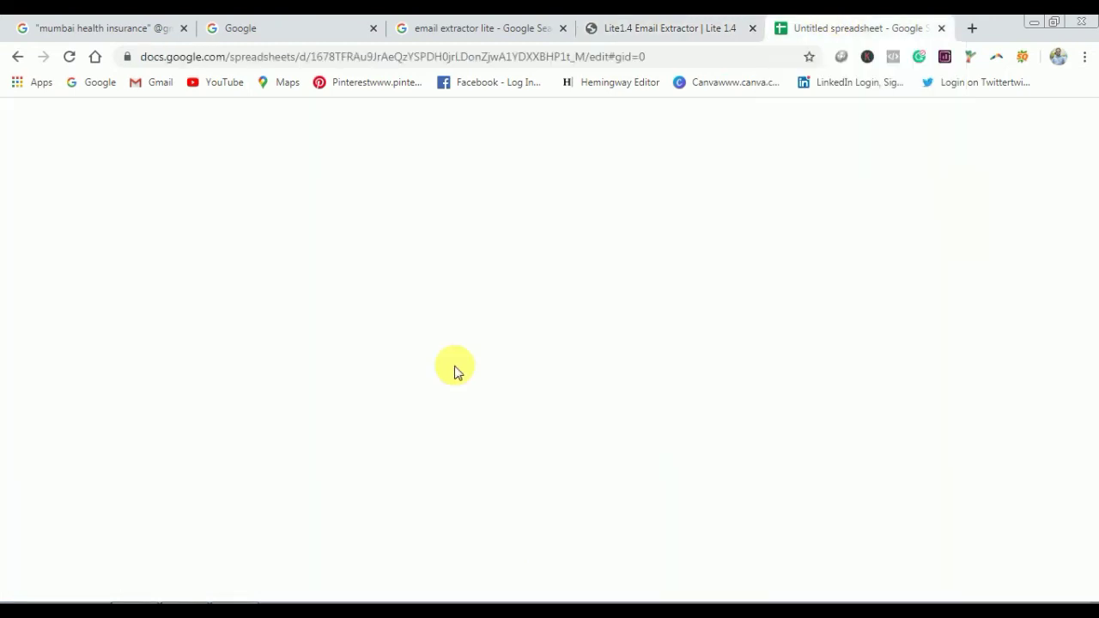
scroll(177, 454, "down", 10)
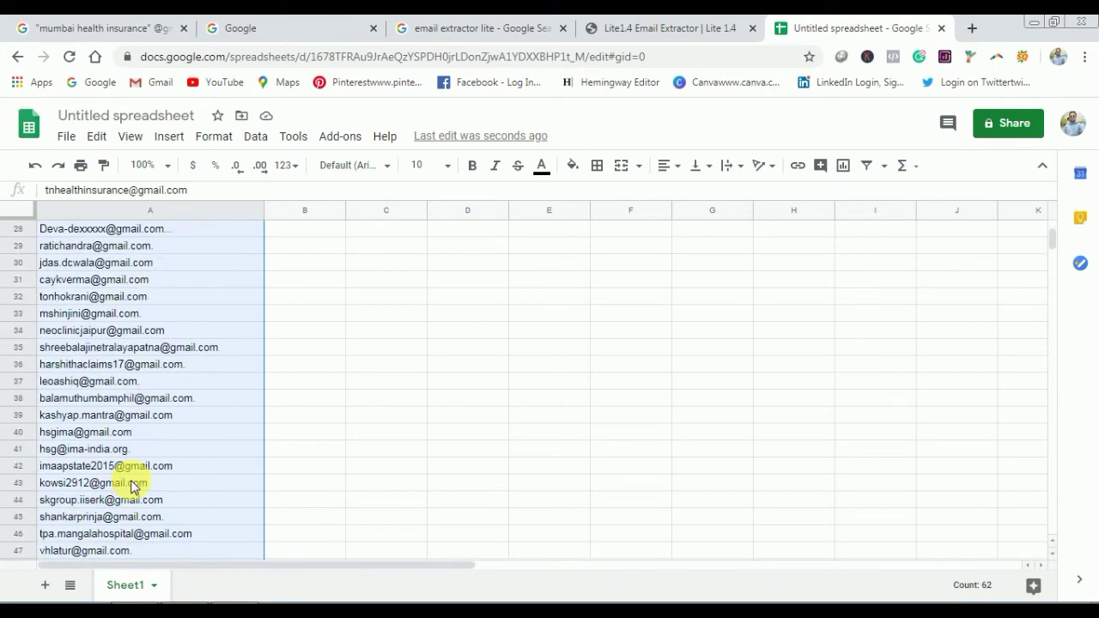
left_click(73, 400)
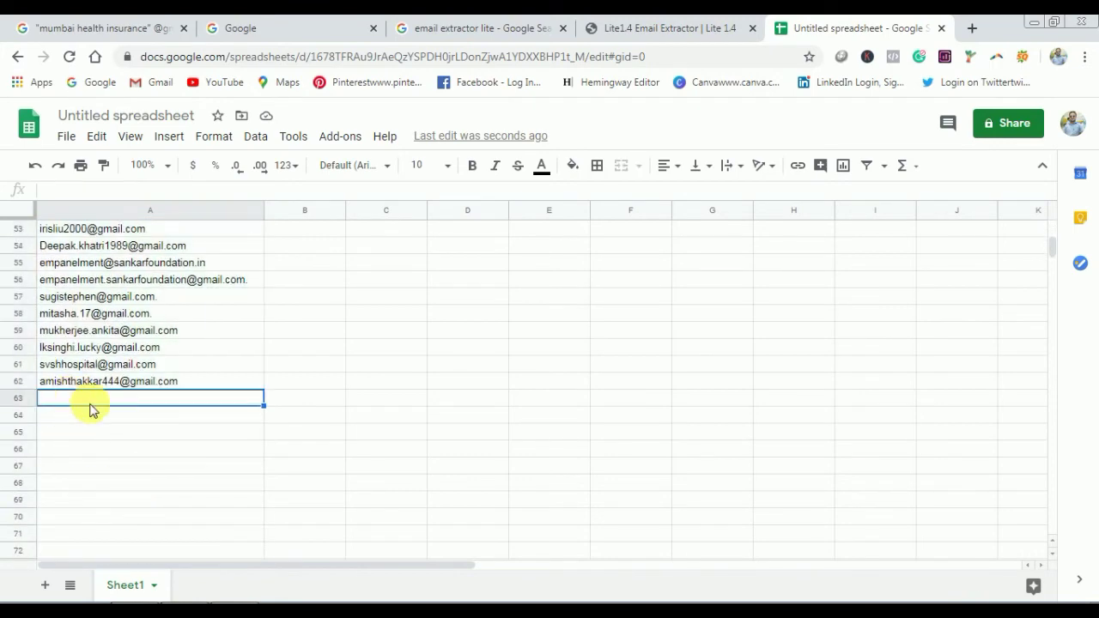
key("ctrl+v")
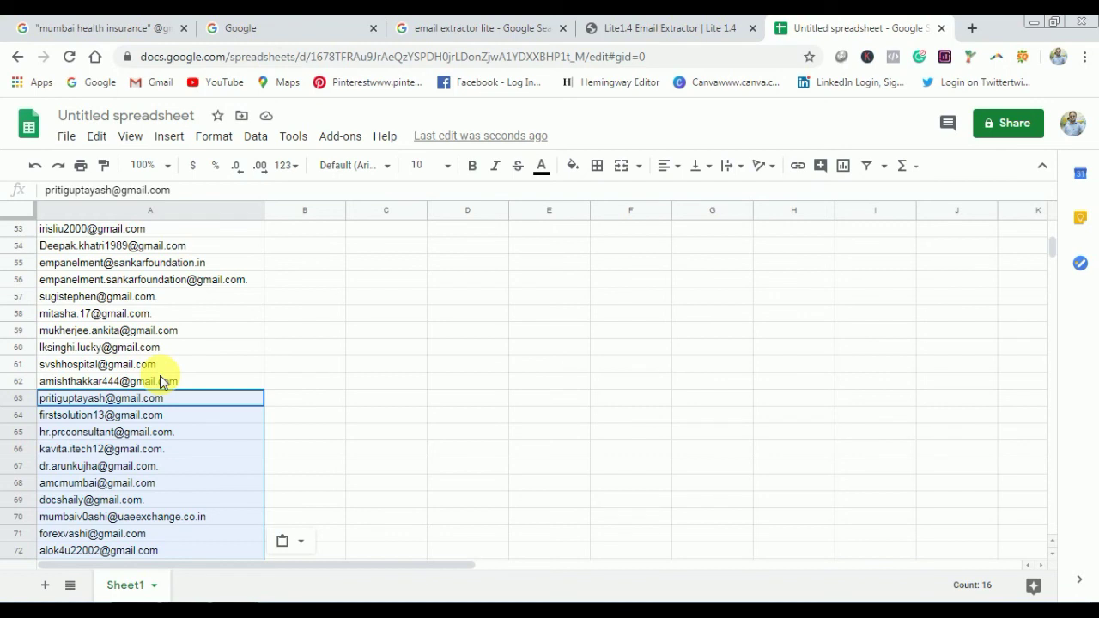
left_click(336, 351)
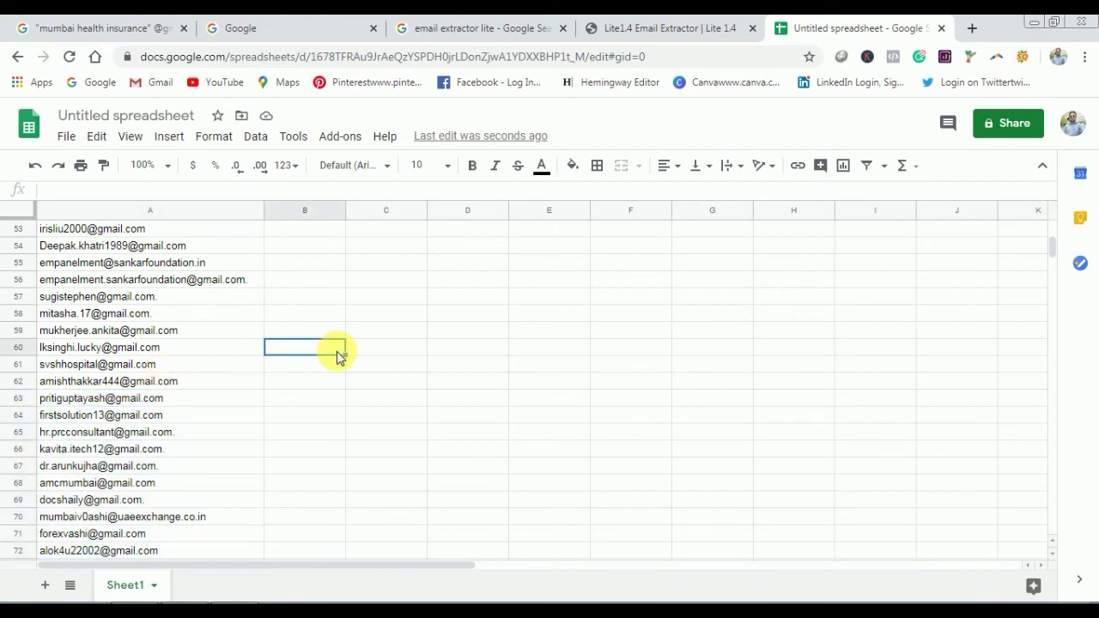